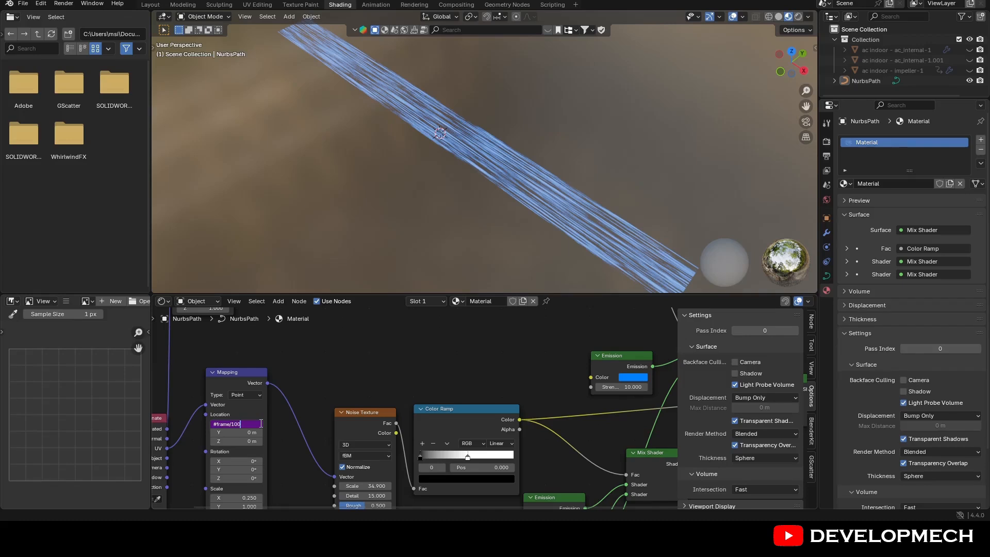
# Delete the driver on the Mapping node's Location X, enter a new #frame/100 driver and play the animation
pyautogui.press('space')
pyautogui.click(251, 425)
pyautogui.rightClick(251, 424)
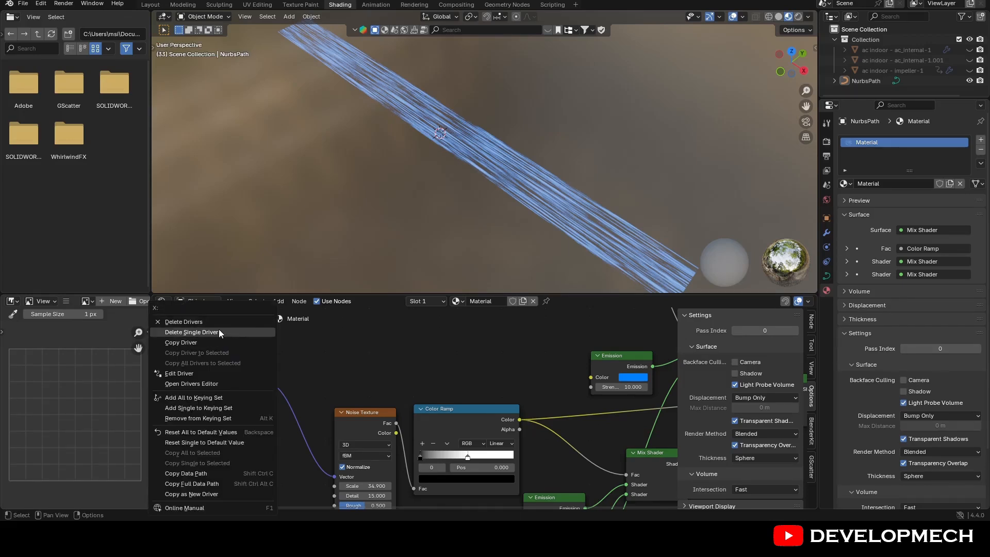
pyautogui.click(219, 323)
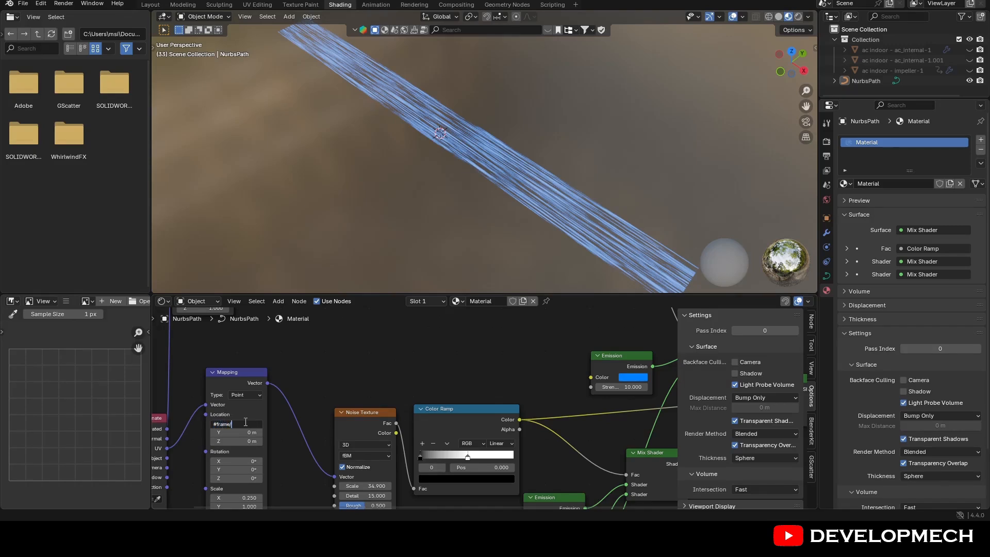
pyautogui.press('Return')
pyautogui.press('space')
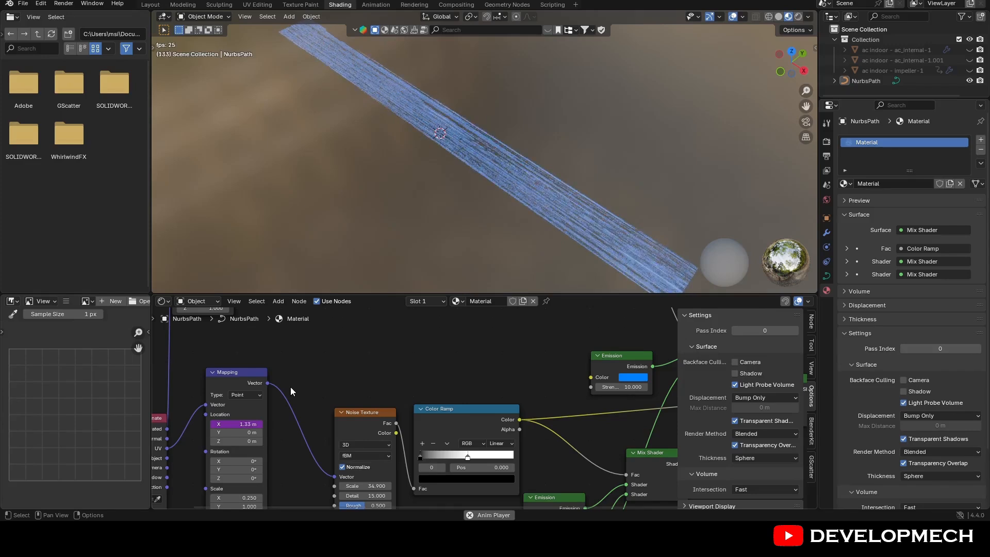
pyautogui.press('space')
# Set the Mapping node's Location X driver expression to frame/500 and play the animation
pyautogui.doubleClick(249, 423)
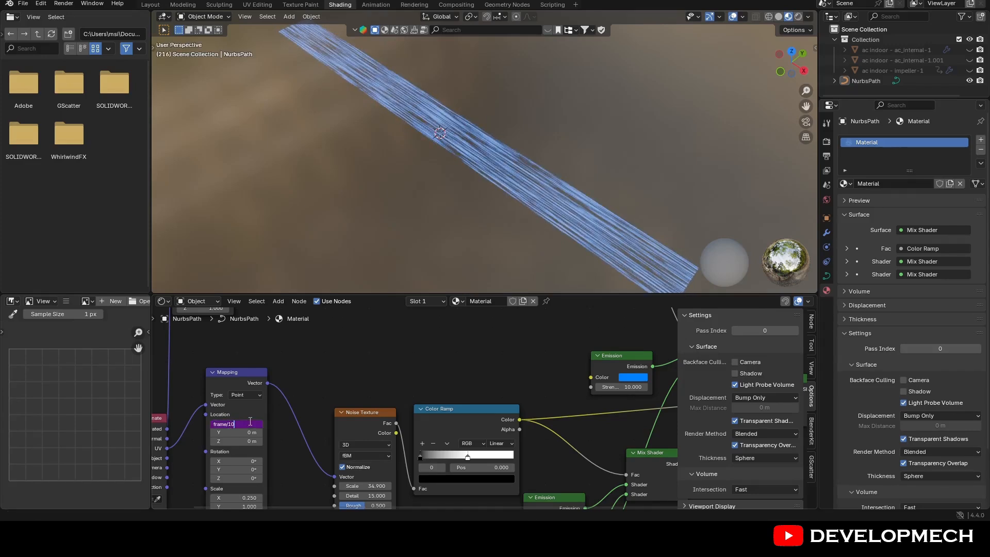
pyautogui.press('Return')
pyautogui.press('space')
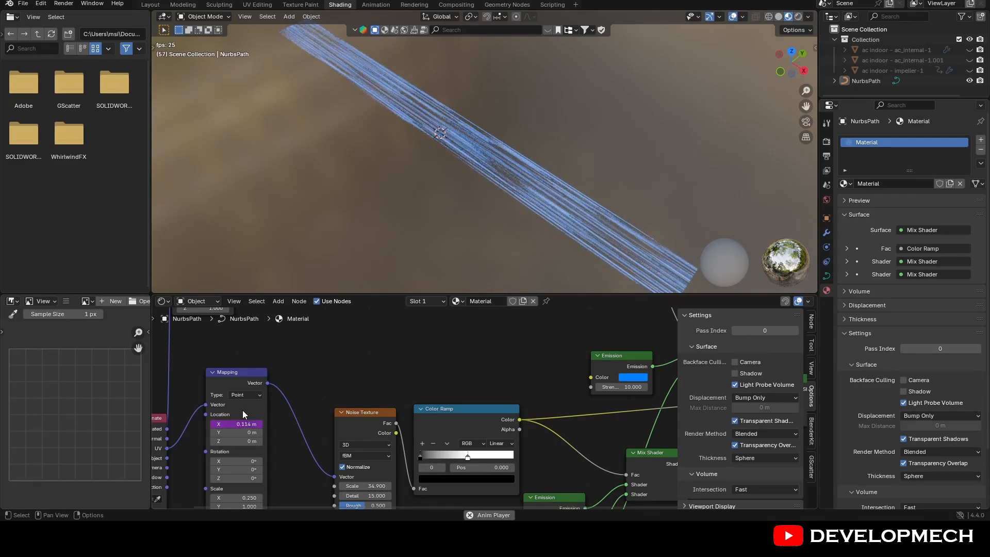
pyautogui.press('space')
# Set the Mapping node's Location X driver expression to frame/300 and play the animation
pyautogui.doubleClick(240, 421)
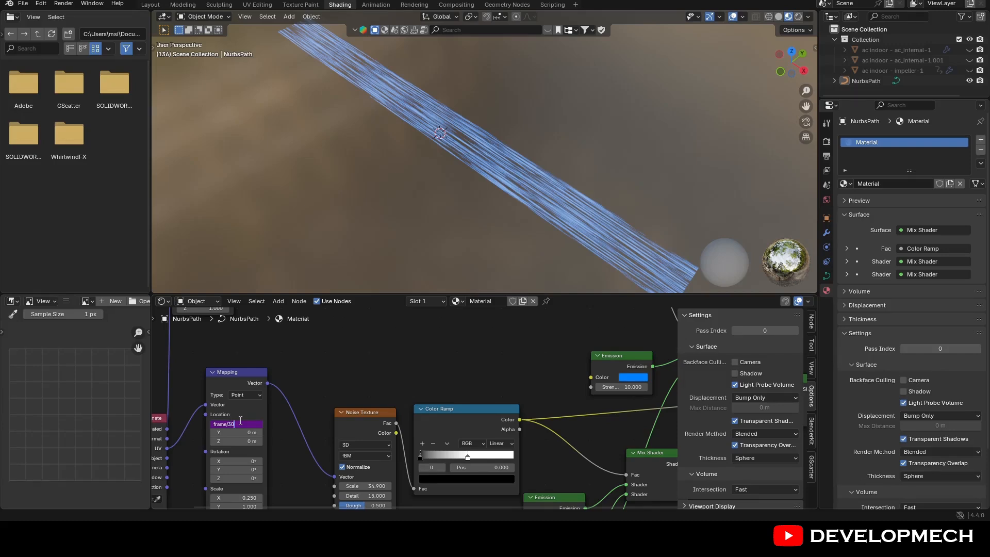
pyautogui.write('frame/300')
pyautogui.press('Return')
pyautogui.press('space')
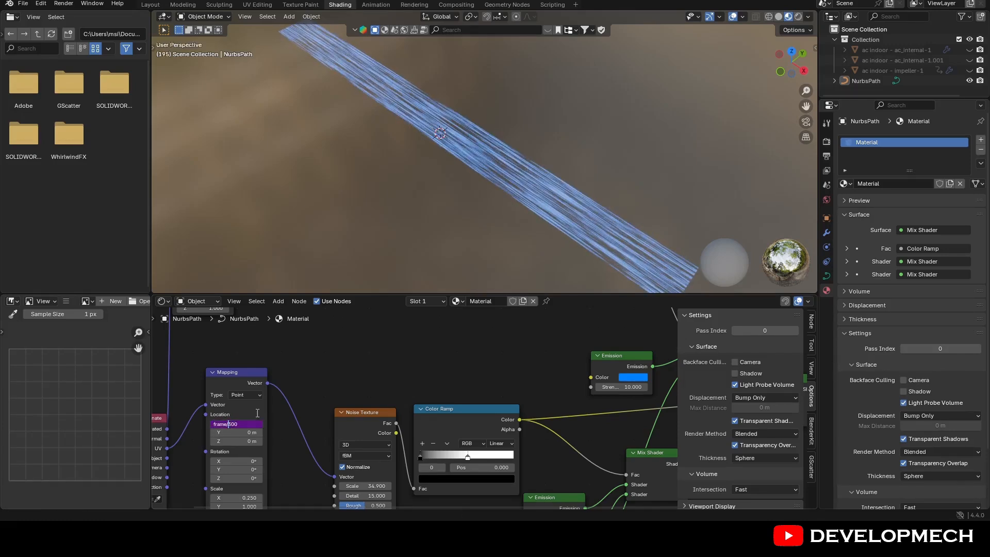
# Reverse the flow direction by changing the Location X driver expression to frame/-300, and play the animation
pyautogui.press('Return')
pyautogui.press('space')
pyautogui.scroll(-1, 409, 178)
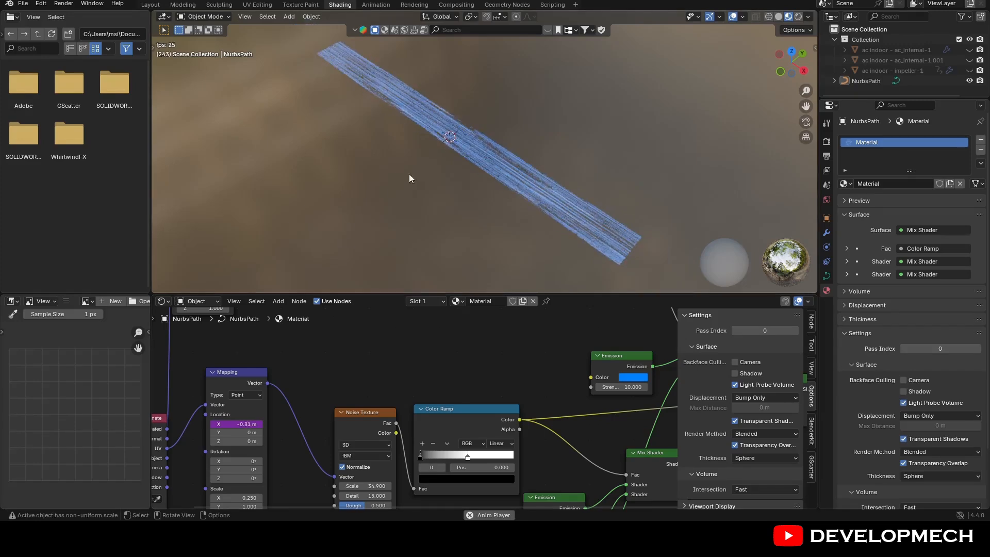
# Switch the viewport to rendered shading, view the flowing ribbon from another angle and stop playback
pyautogui.click(797, 18)
pyautogui.moveTo(681, 139)
pyautogui.mouseDown(button='middle')
pyautogui.moveTo(666, 135)
pyautogui.moveTo(672, 178)
pyautogui.mouseUp(button='middle')
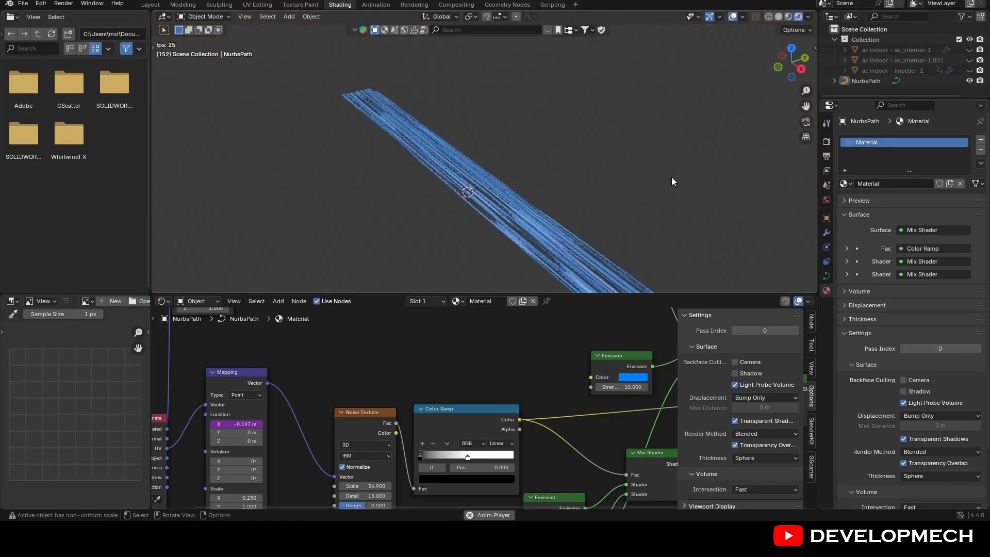
pyautogui.press('space')
pyautogui.scroll(-1, 617, 185)
pyautogui.moveTo(617, 187); pyautogui.dragTo(647, 205, button='middle')
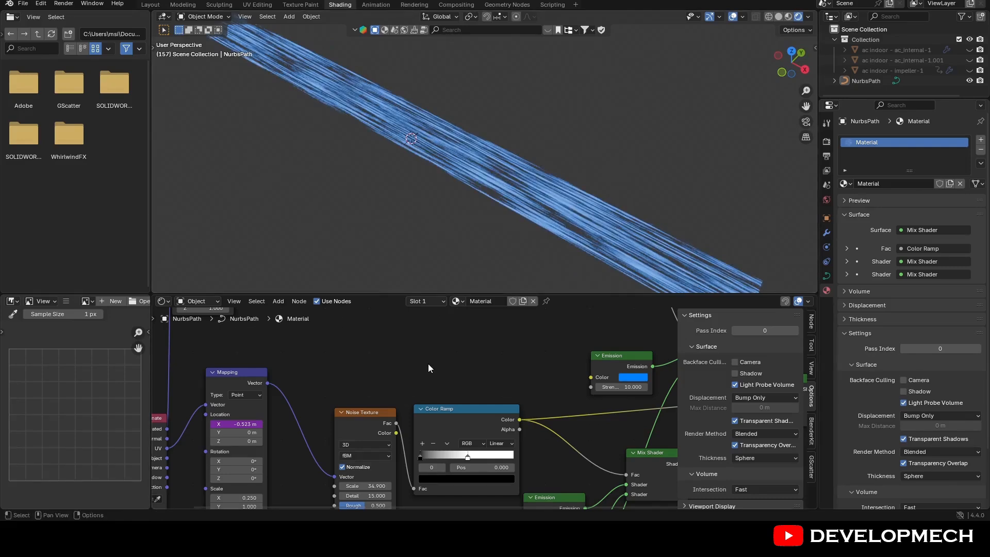
# Increase the Scale value of the Noise Texture node
pyautogui.scroll(-2, 428, 366)
pyautogui.moveTo(428, 365); pyautogui.dragTo(413, 349, button='middle')
pyautogui.moveTo(381, 450); pyautogui.dragTo(423, 450)
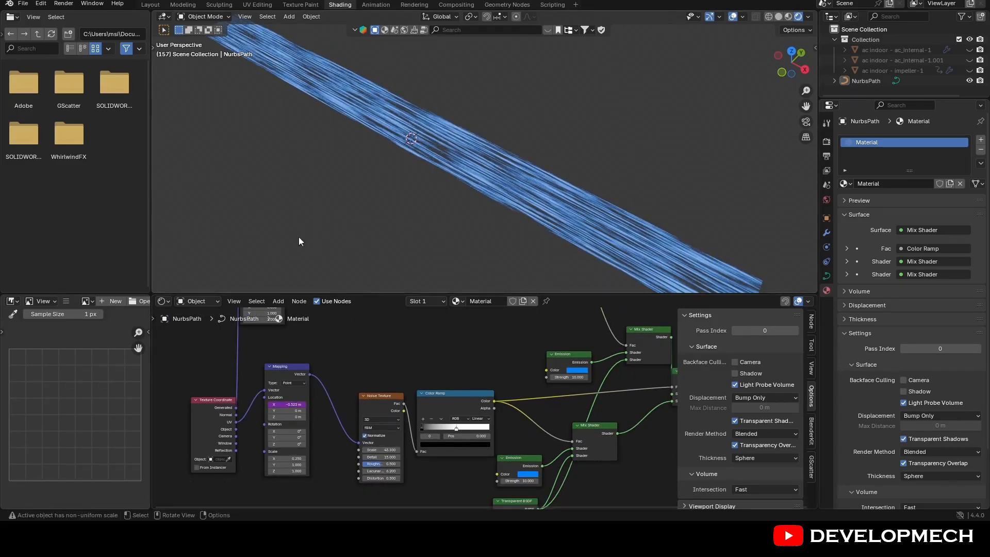
# Switch to the Layout workspace and play the ribbon animation from the first frame, ending playback back at frame 1
pyautogui.click(150, 5)
pyautogui.moveTo(468, 241); pyautogui.dragTo(544, 271, button='middle')
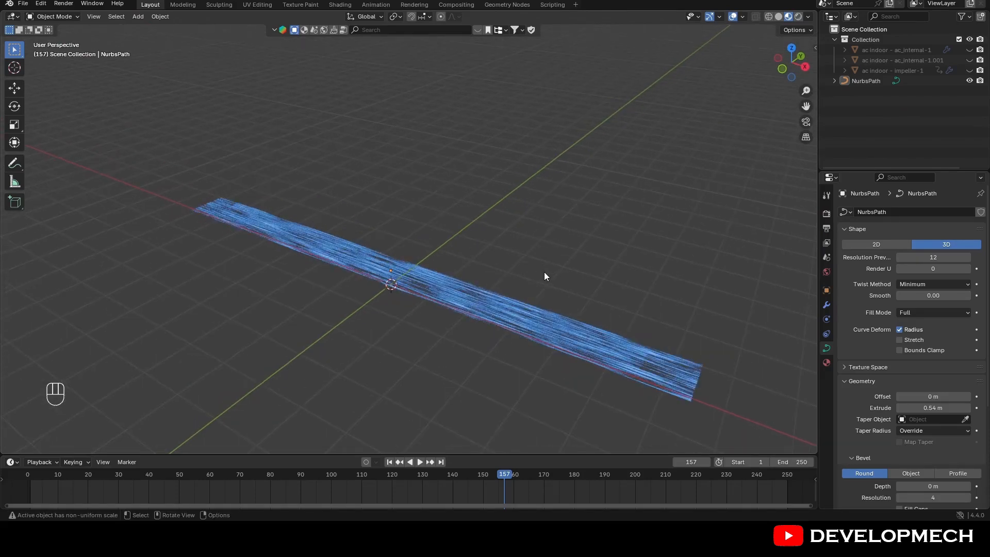
pyautogui.scroll(2, 544, 271)
pyautogui.click(389, 462)
pyautogui.click(418, 461)
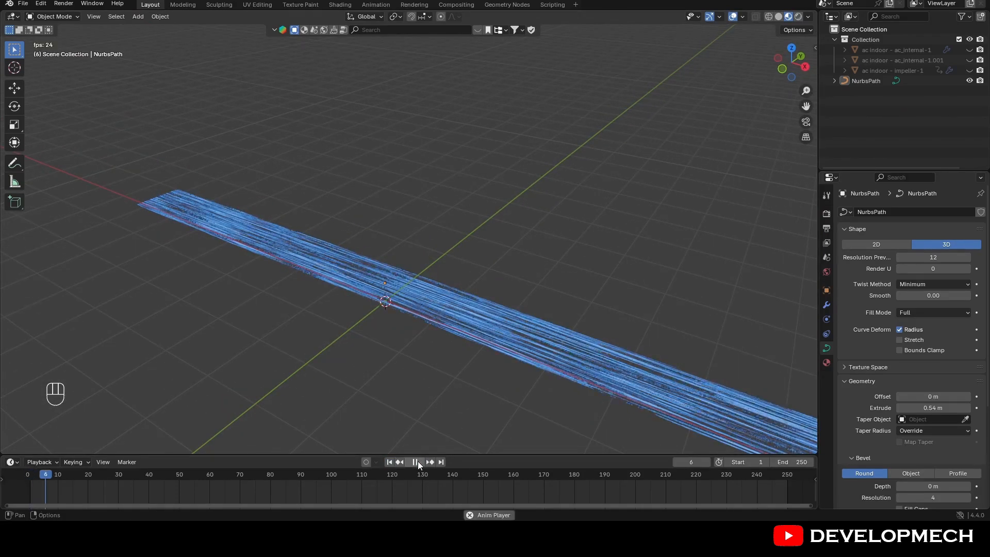
pyautogui.press('Escape')
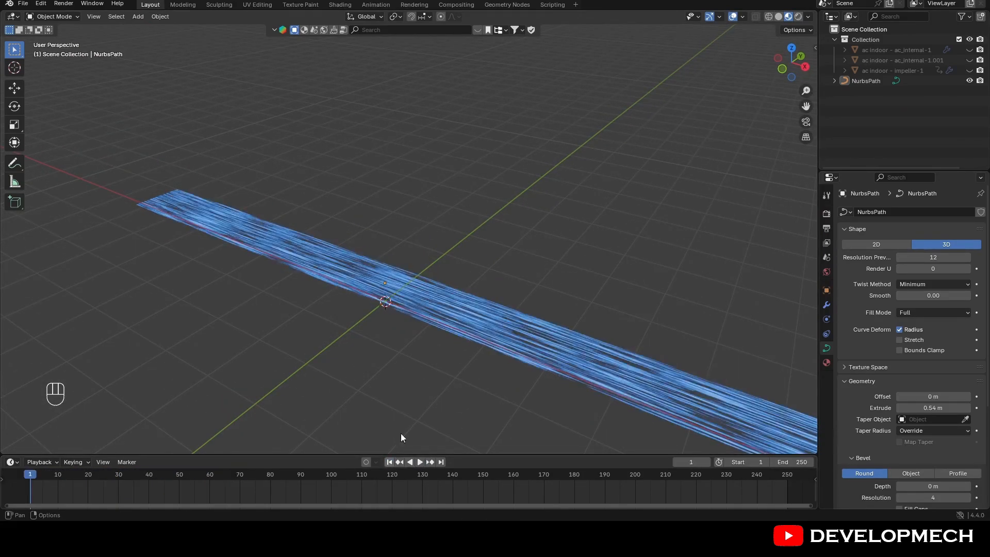
pyautogui.moveTo(419, 383); pyautogui.dragTo(453, 330, button='middle')
pyautogui.scroll(2, 453, 330)
pyautogui.scroll(-2, 451, 329)
pyautogui.scroll(2, 451, 330)
pyautogui.click(430, 292)
pyautogui.click(418, 337)
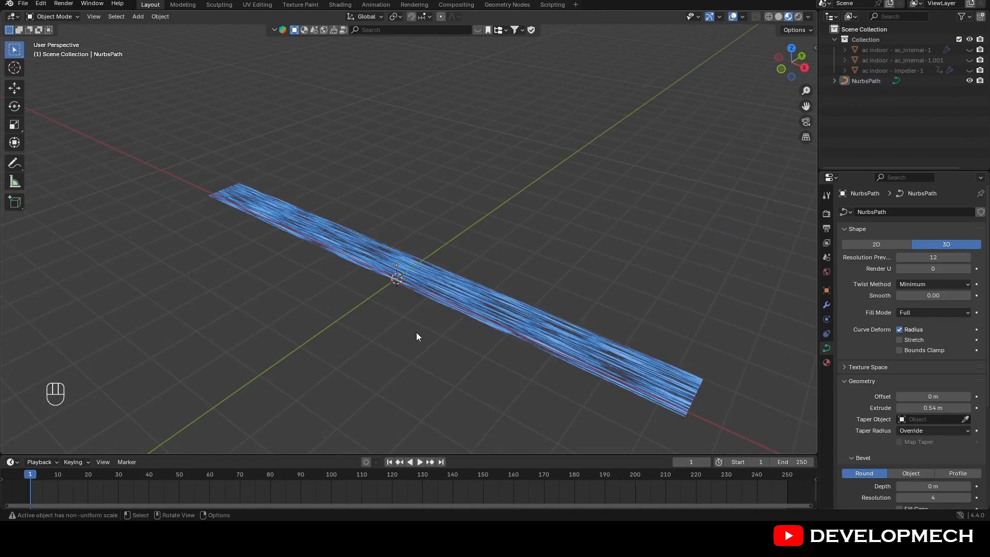
# Hide the NurbsPath ribbon and show the three AC indoor unit objects
pyautogui.click(521, 282)
pyautogui.click(969, 80)
pyautogui.click(970, 50)
pyautogui.click(970, 61)
pyautogui.click(971, 71)
pyautogui.moveTo(673, 243); pyautogui.dragTo(662, 219, button='middle')
pyautogui.click(577, 282)
pyautogui.moveTo(580, 283); pyautogui.dragTo(486, 354, button='middle')
# Add a new path curve at the world origin beside the AC unit
pyautogui.click(140, 16)
pyautogui.moveTo(151, 30)
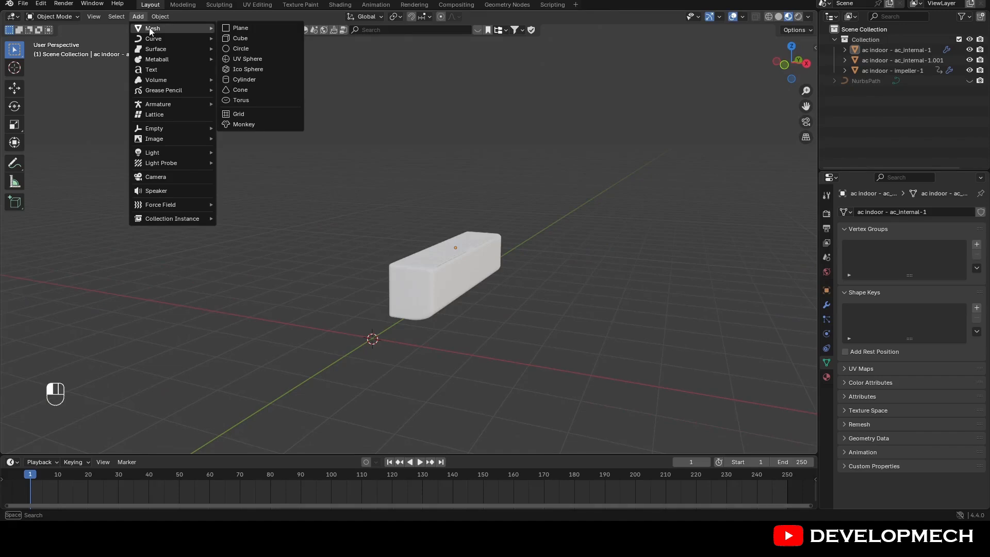
pyautogui.moveTo(209, 38)
pyautogui.click(238, 83)
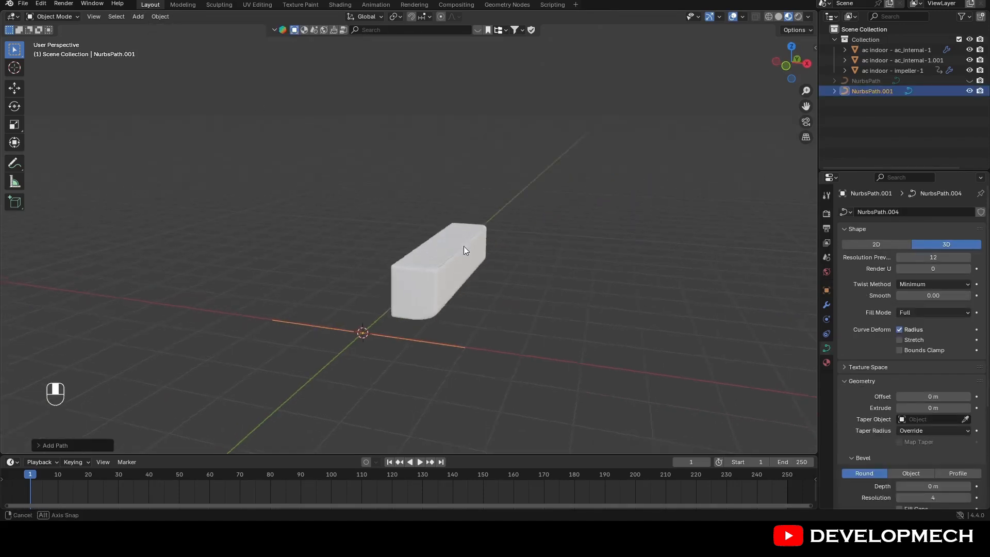
pyautogui.moveTo(463, 246); pyautogui.dragTo(492, 255, button='middle')
# Scale up the new path and move it along the positive X axis so it spans beneath the AC unit
pyautogui.press('s')
pyautogui.click(354, 341)
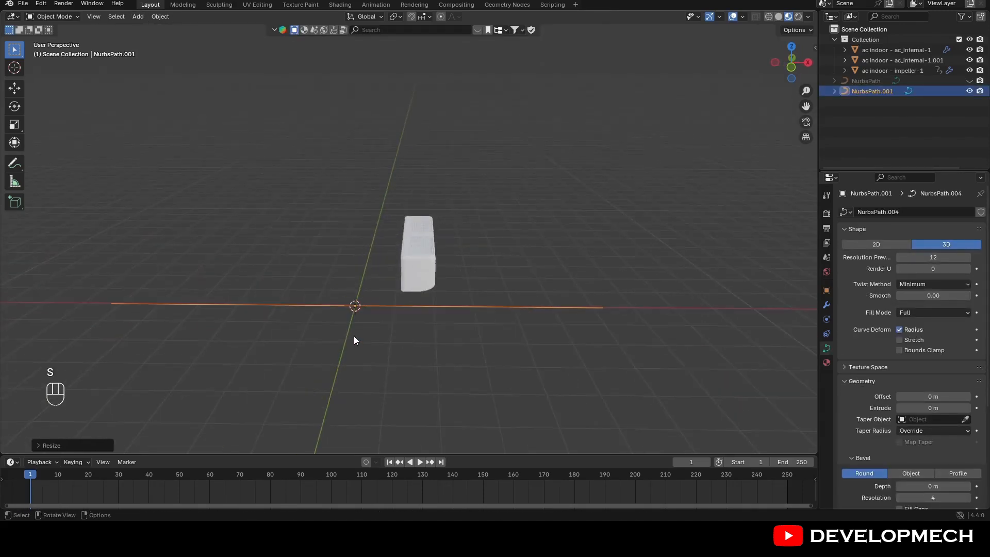
pyautogui.press('g')
pyautogui.click(476, 344)
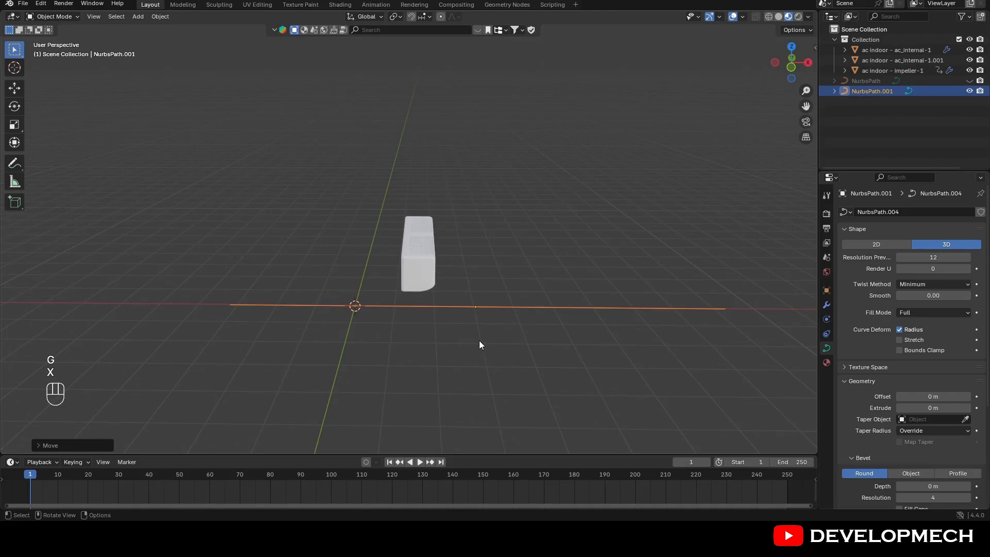
# In front view, raise the path's two control points at the negative X end along Z to above the AC unit
pyautogui.press('KP_1')
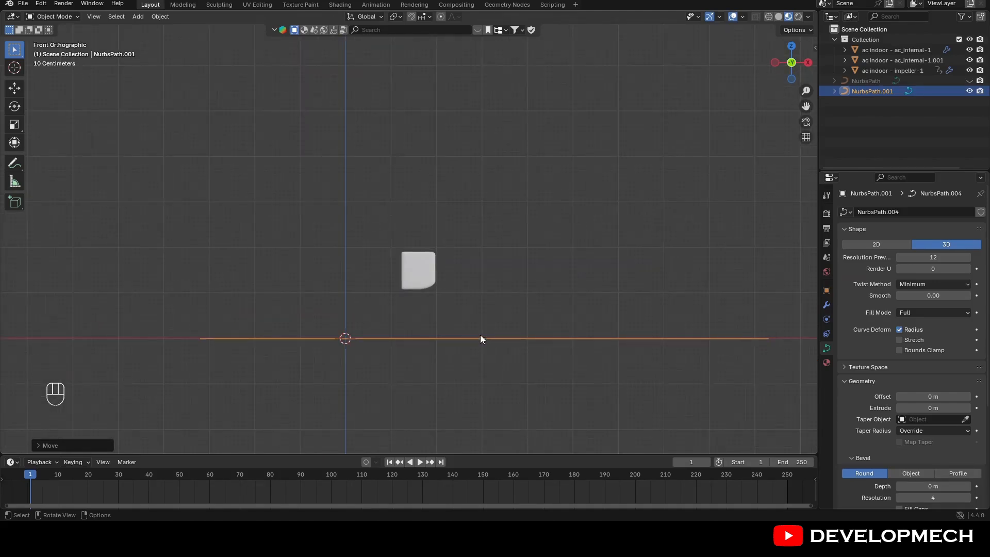
pyautogui.press('Tab')
pyautogui.moveTo(173, 296); pyautogui.dragTo(365, 363)
pyautogui.press('g')
pyautogui.press('z')
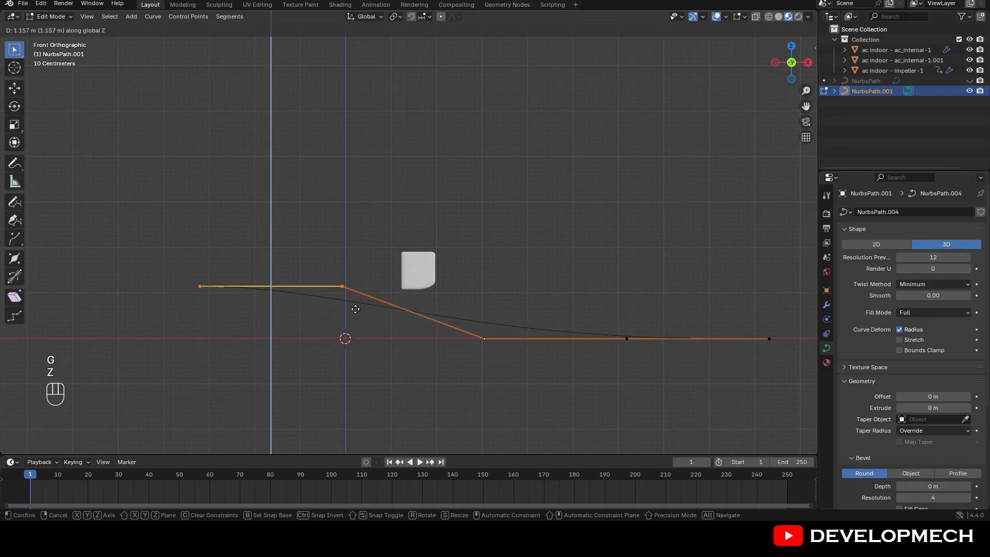
pyautogui.click(354, 249)
# Lower the path's middle control point slightly along Z
pyautogui.moveTo(498, 366); pyautogui.dragTo(464, 361, button='middle')
pyautogui.press('g')
pyautogui.press('z')
pyautogui.click(496, 367)
# Raise the path's last control point at the positive X end along Z and finish editing the curve
pyautogui.press('KP_1')
pyautogui.scroll(4, 463, 360)
pyautogui.moveTo(529, 362)
pyautogui.mouseDown(button='middle')
pyautogui.moveTo(498, 356)
pyautogui.moveTo(528, 354)
pyautogui.moveTo(517, 361)
pyautogui.mouseUp(button='middle')
pyautogui.scroll(-5, 522, 352)
pyautogui.scroll(-1, 523, 353)
pyautogui.press('z')
pyautogui.moveTo(724, 327); pyautogui.dragTo(723, 303)
pyautogui.press('Tab')
# Duplicate the path curve twice along Y, placing one copy on each side of the original
pyautogui.moveTo(720, 358); pyautogui.dragTo(628, 374, button='middle')
pyautogui.hotkey('shift', 'd')
pyautogui.press('y')
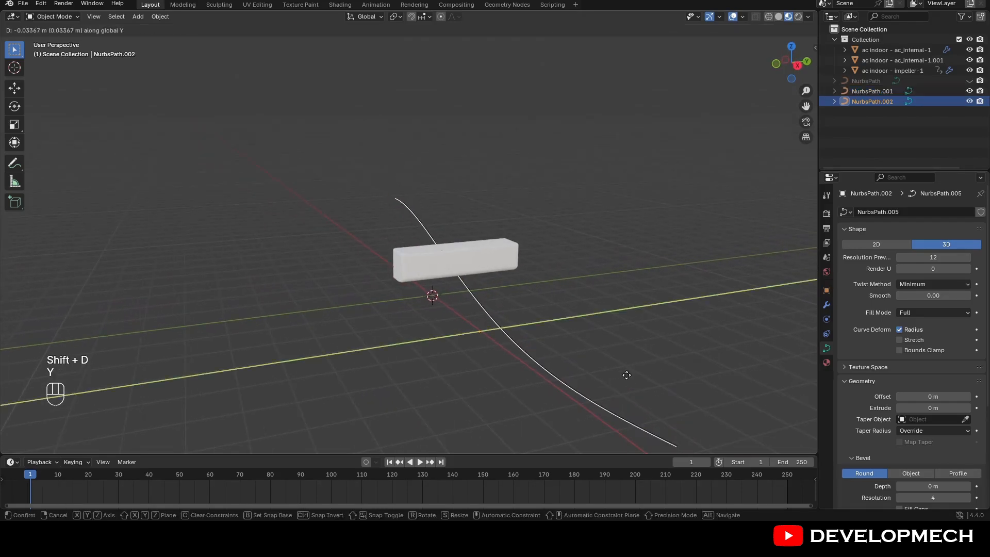
pyautogui.click(591, 382)
pyautogui.moveTo(611, 381); pyautogui.dragTo(589, 378, button='middle')
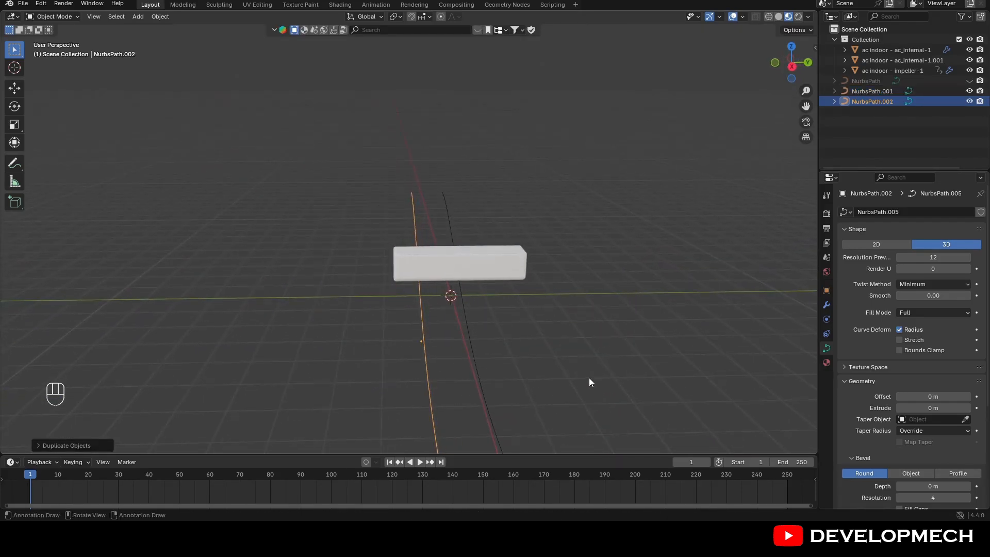
pyautogui.hotkey('shift', 'd')
pyautogui.press('y')
pyautogui.click(684, 370)
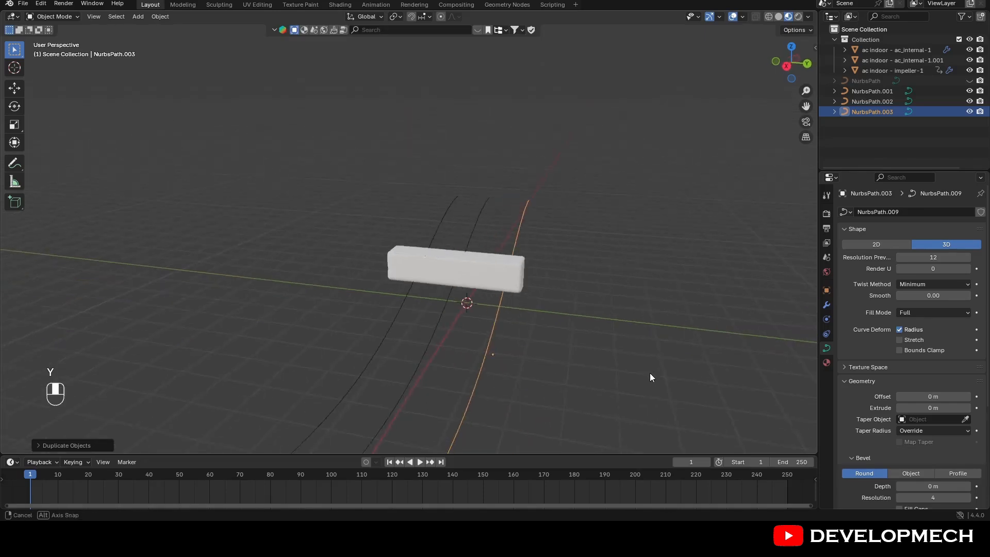
# Move the last two lower control points of the positive Y path copy outward along Y
pyautogui.press('KP_1')
pyautogui.press('KP_3')
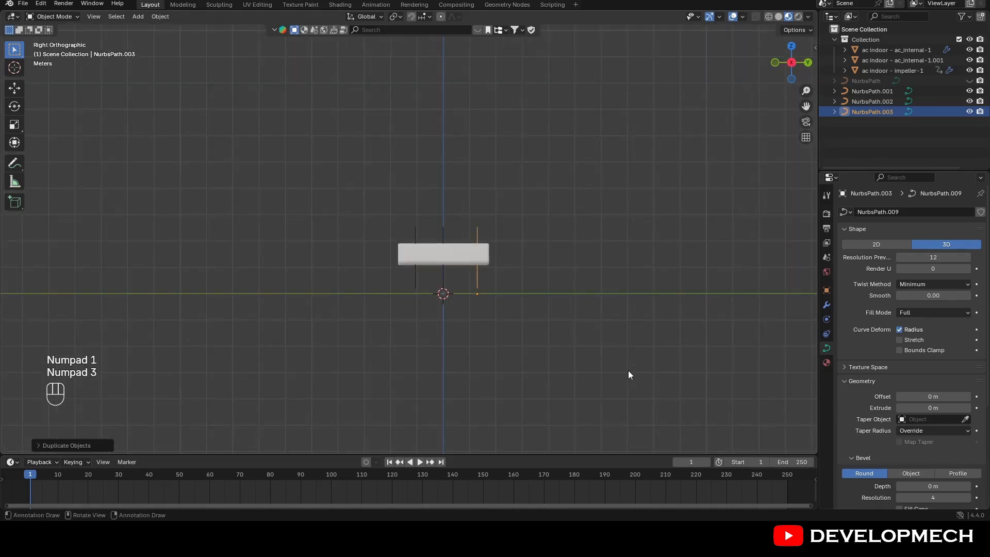
pyautogui.press('Tab')
pyautogui.moveTo(628, 373); pyautogui.dragTo(512, 397, button='middle')
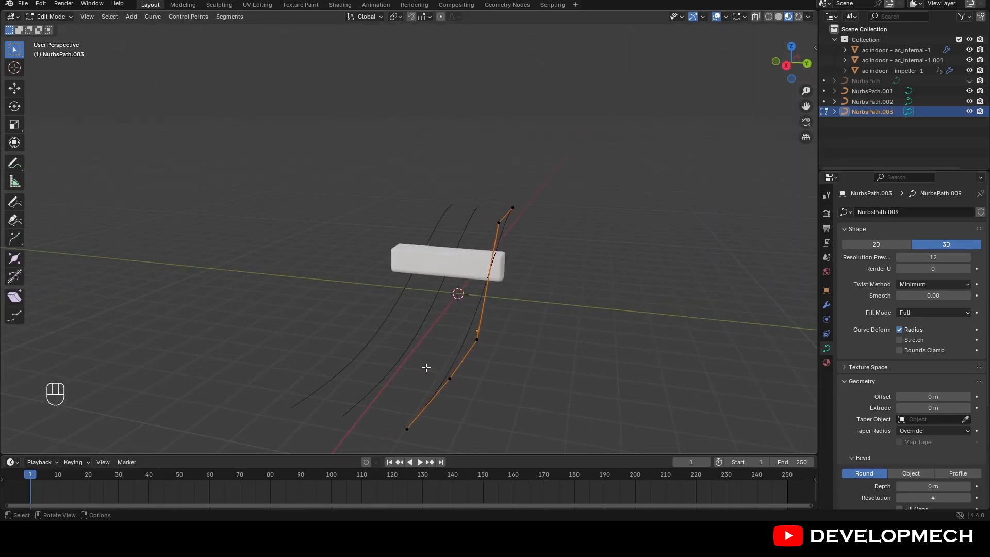
pyautogui.moveTo(496, 381); pyautogui.dragTo(377, 439)
pyautogui.press('KP_1')
pyautogui.press('KP_3')
pyautogui.press('g')
pyautogui.press('y')
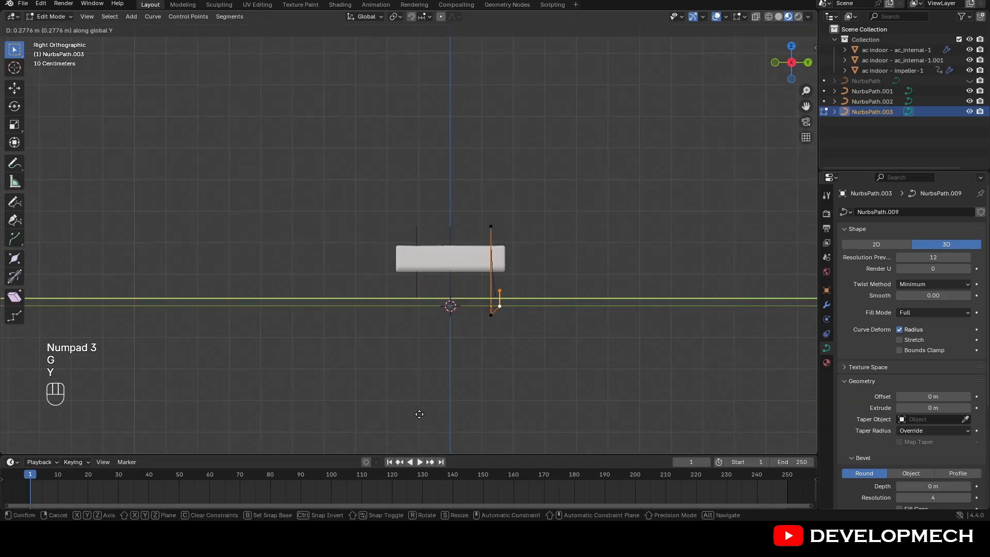
pyautogui.click(423, 414)
# Move only the final control point of the positive Y path farther outward along Y to flare its end
pyautogui.moveTo(504, 306); pyautogui.dragTo(474, 321, button='middle')
pyautogui.press('KP_1')
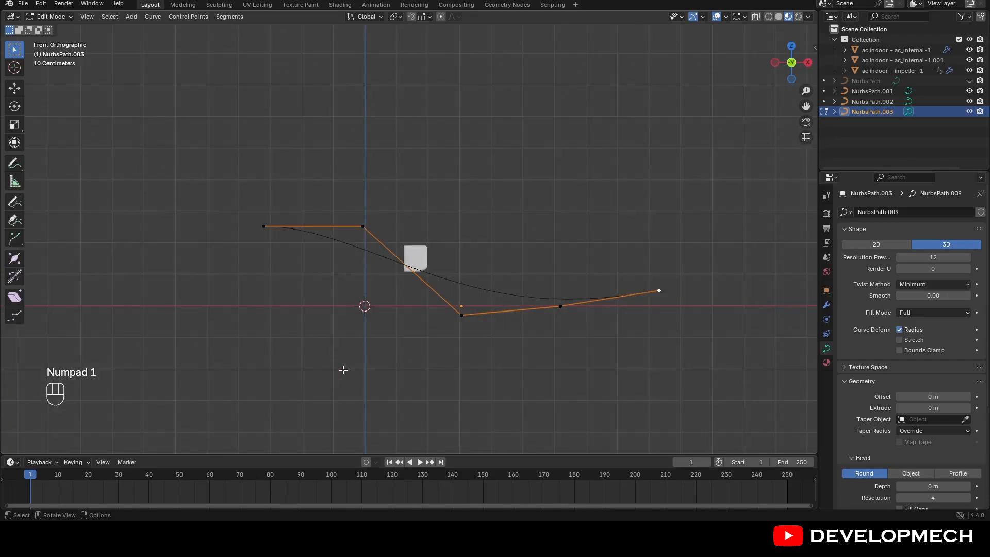
pyautogui.press('KP_3')
pyautogui.press('g')
pyautogui.press('y')
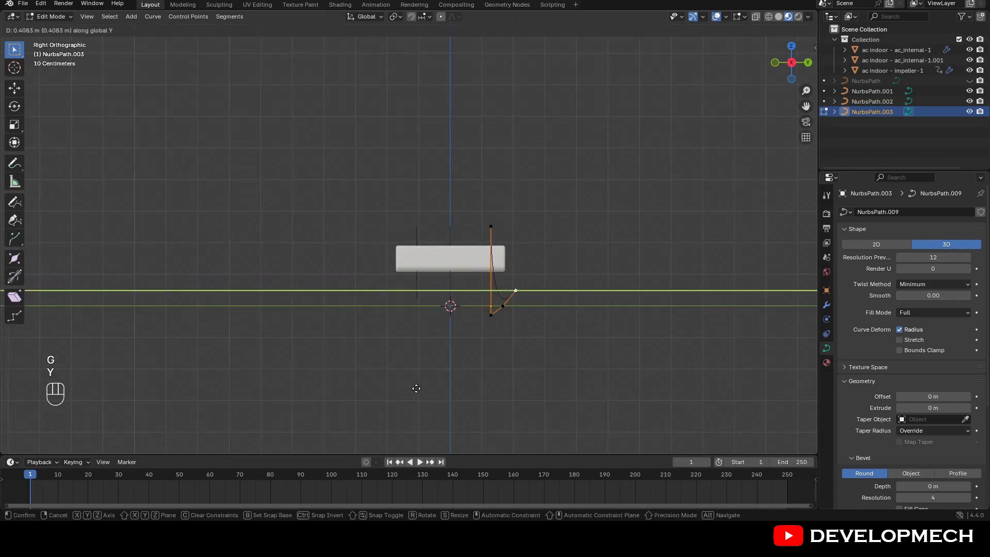
pyautogui.click(420, 390)
pyautogui.moveTo(482, 369); pyautogui.dragTo(464, 380, button='middle')
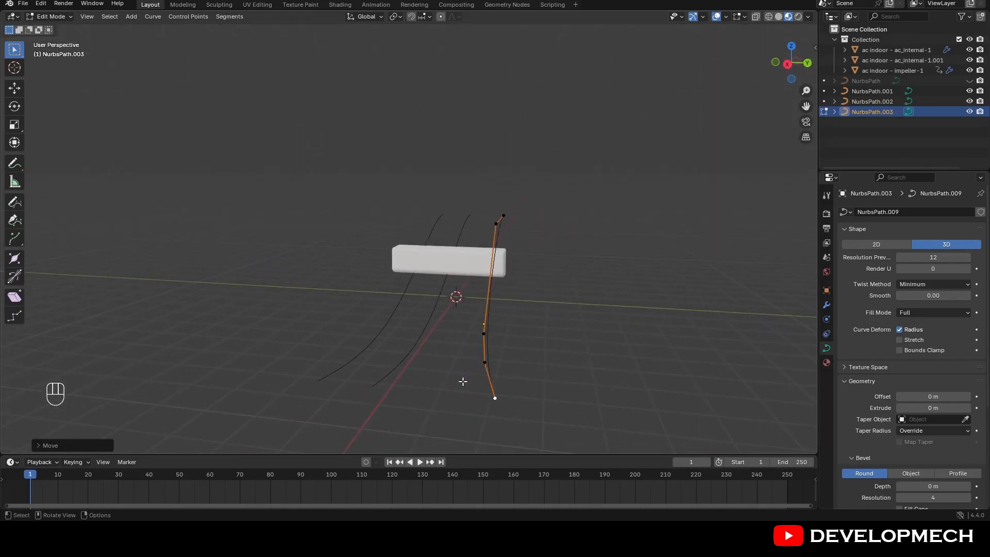
# Edit the negative Y path copy and move its last two lower control points outward along negative Y
pyautogui.press('Tab')
pyautogui.click(355, 367)
pyautogui.press('Tab')
pyautogui.moveTo(311, 393); pyautogui.dragTo(382, 343)
pyautogui.press('KP_1')
pyautogui.press('KP_3')
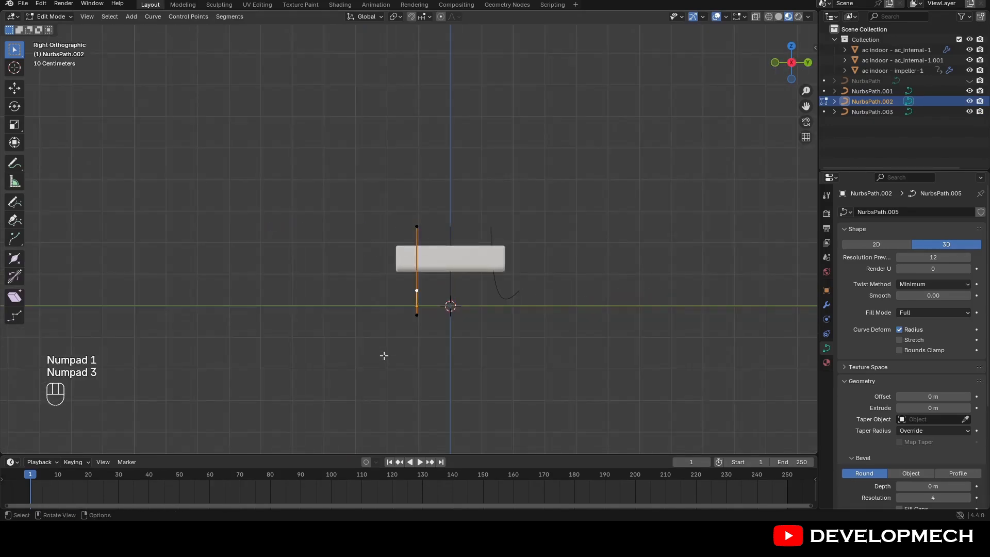
pyautogui.press('g')
pyautogui.press('y')
pyautogui.click(370, 356)
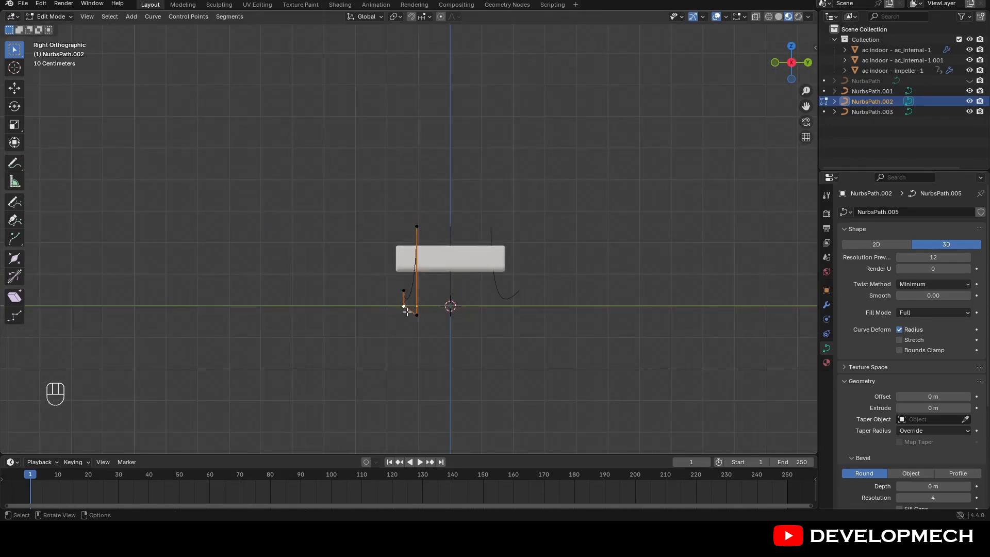
pyautogui.press('g')
pyautogui.press('y')
pyautogui.click(393, 313)
# Move only the final control point of the negative Y path farther outward along negative Y
pyautogui.moveTo(394, 314); pyautogui.dragTo(337, 351, button='middle')
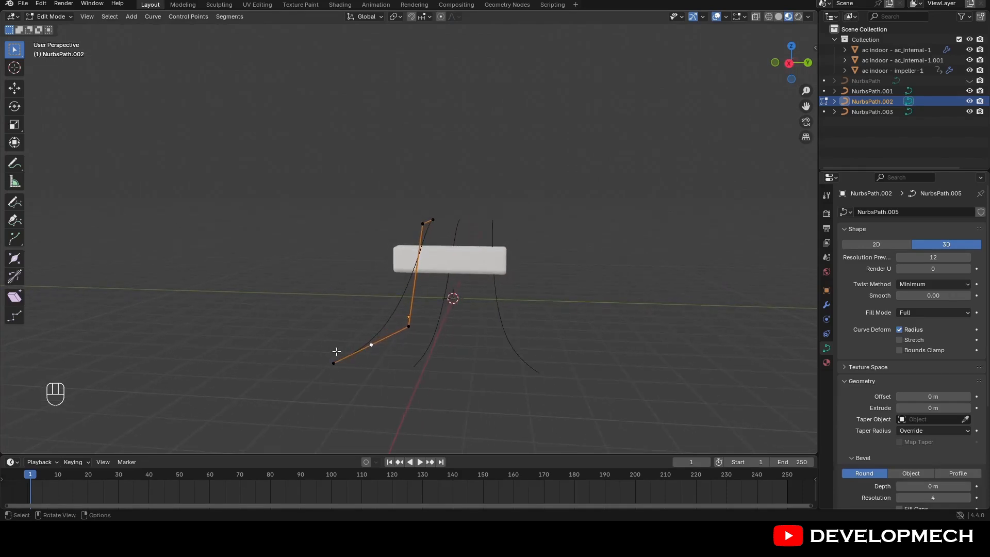
pyautogui.press('KP_3')
pyautogui.press('g')
pyautogui.press('y')
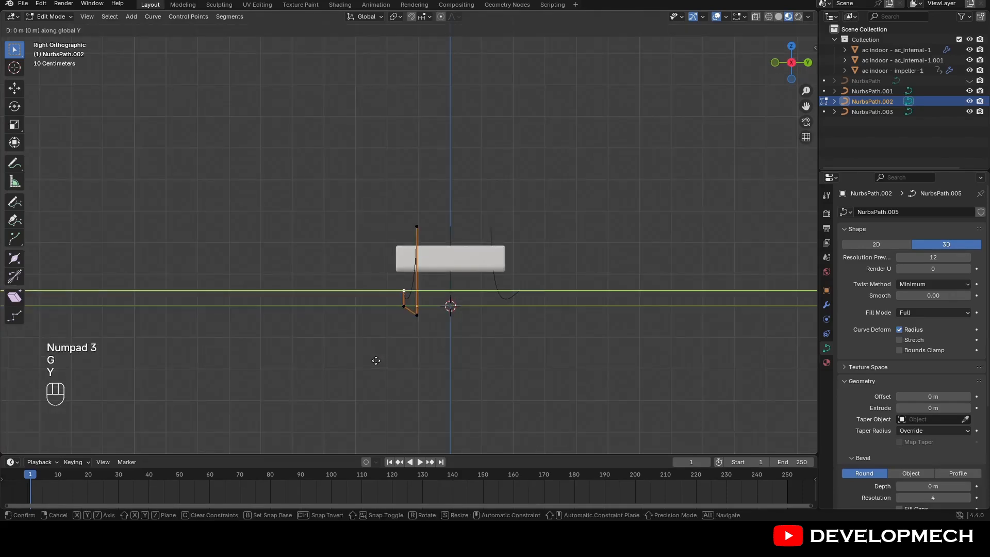
pyautogui.click(358, 360)
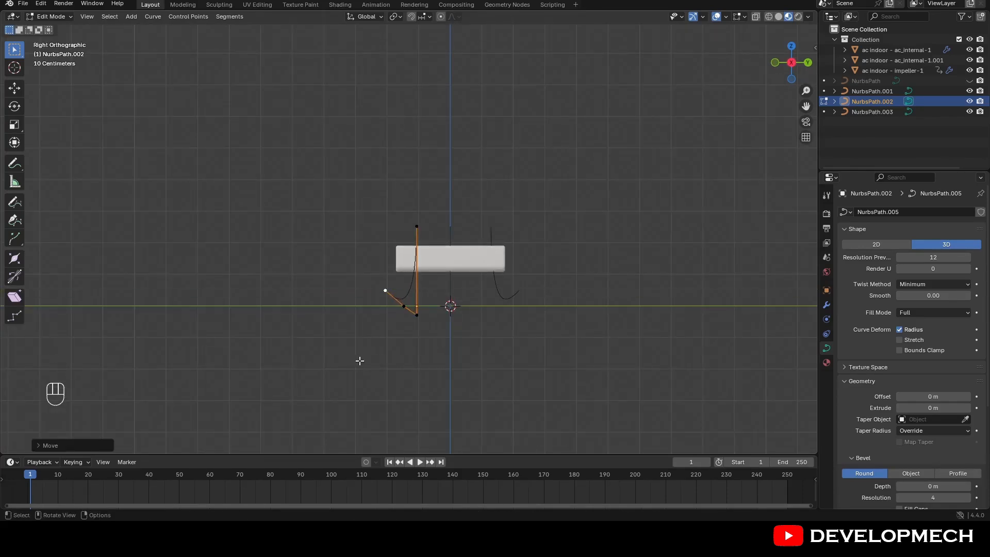
# Finish editing the negative Y path and shift the whole path inward along Y toward the center path
pyautogui.press('Tab')
pyautogui.moveTo(389, 357); pyautogui.dragTo(392, 381, button='middle')
pyautogui.press('g')
pyautogui.press('x')
pyautogui.rightClick(435, 344)
pyautogui.press('g')
pyautogui.press('y')
pyautogui.click(443, 342)
# Shift the whole positive Y path inward along Y toward the center path and deselect it
pyautogui.click(508, 325)
pyautogui.press('KP_3')
pyautogui.press('g')
pyautogui.press('y')
pyautogui.click(499, 326)
pyautogui.moveTo(499, 326); pyautogui.dragTo(511, 361, button='middle')
pyautogui.click(451, 380)
pyautogui.moveTo(291, 354); pyautogui.dragTo(388, 357, button='middle')
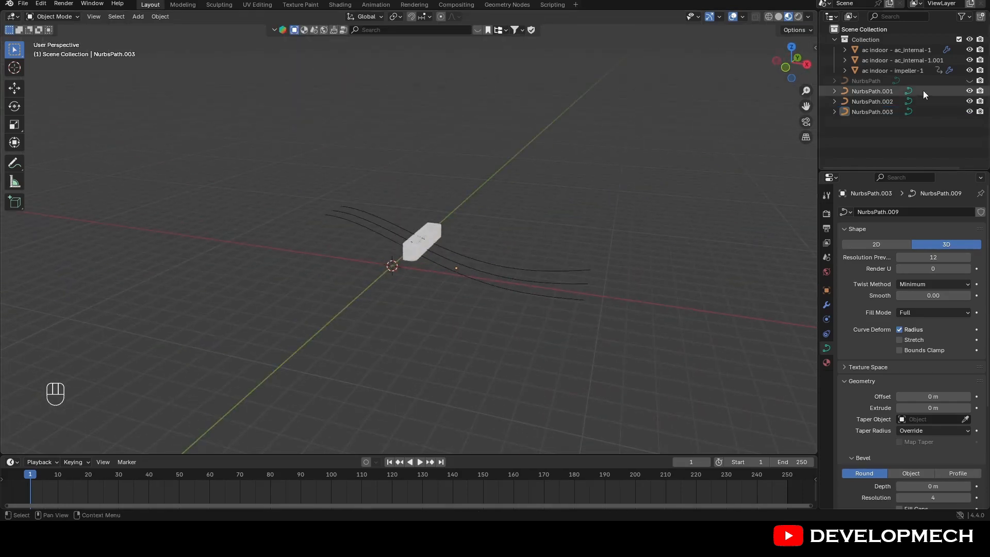
# Unhide the original blue ribbon NurbsPath and duplicate it about 1.19 m along positive Y
pyautogui.click(969, 81)
pyautogui.moveTo(680, 226); pyautogui.dragTo(498, 312, button='middle')
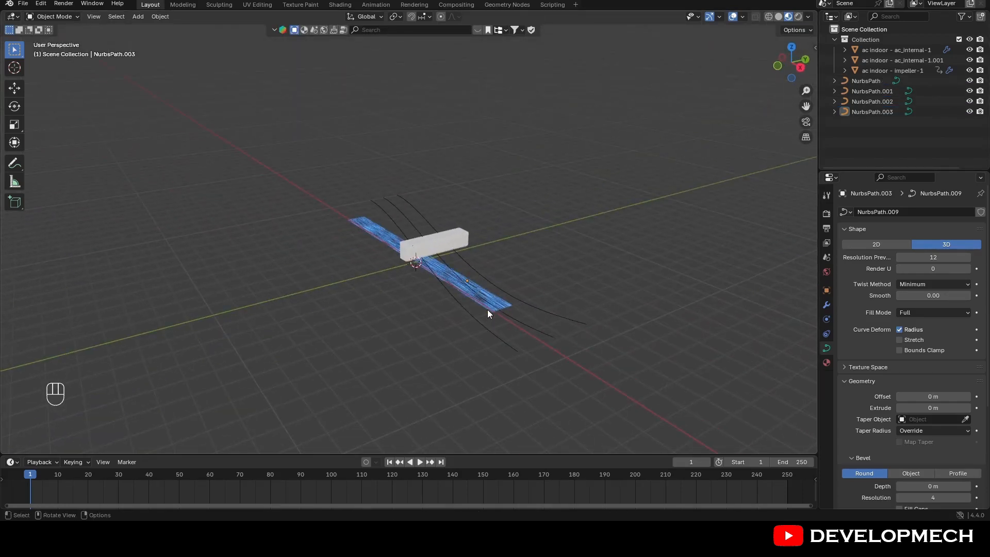
pyautogui.click(489, 312)
pyautogui.press('KP_7')
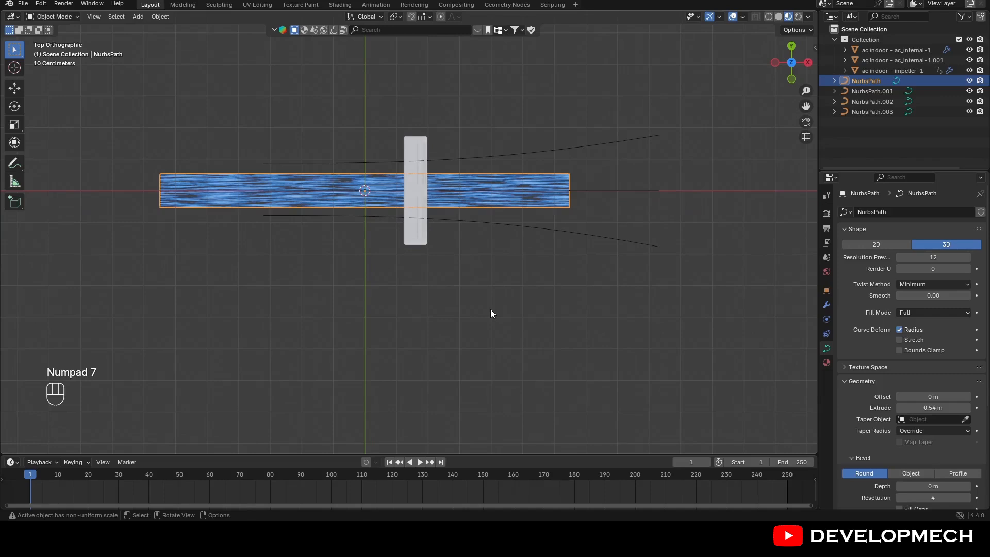
pyautogui.hotkey('shift', 'd')
pyautogui.press('y')
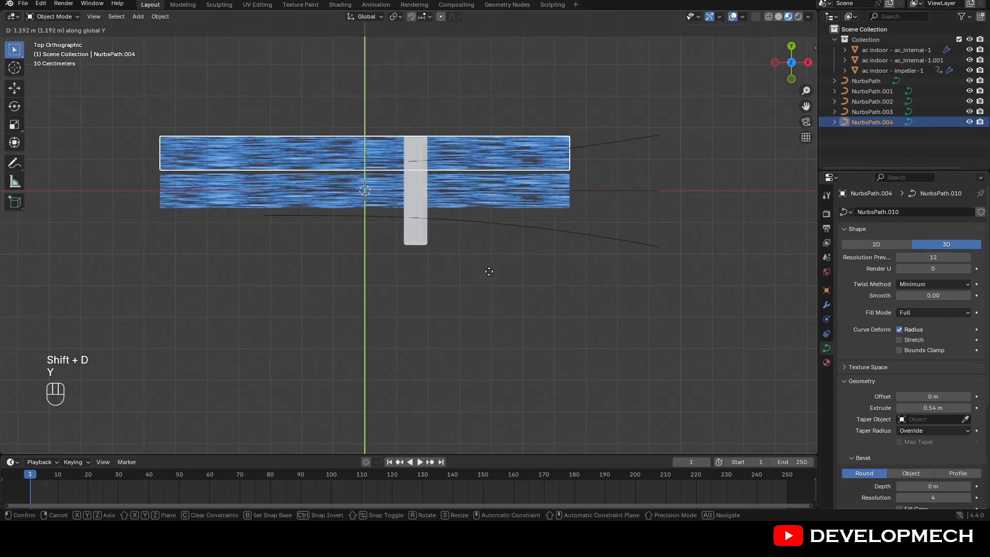
pyautogui.click(489, 271)
# Duplicate the ribbon copy along negative Y to the other side of the original, fine-tuning its Y position to leave a small gap
pyautogui.hotkey('shift', 'd')
pyautogui.press('y')
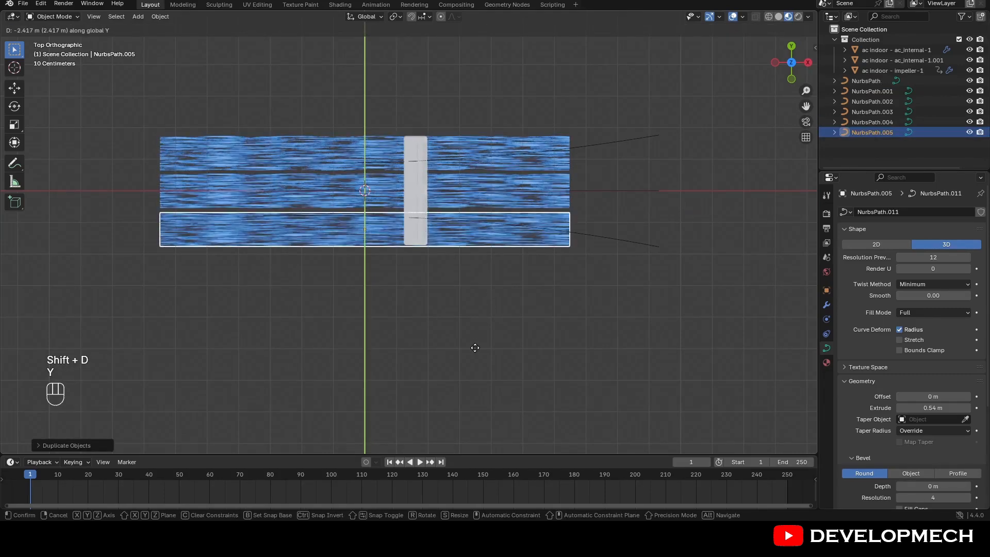
pyautogui.click(478, 345)
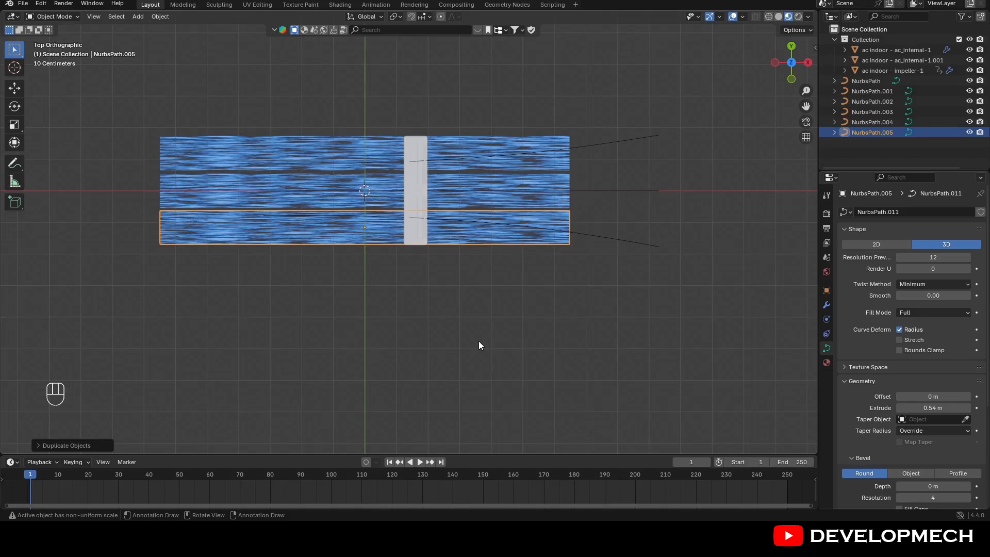
pyautogui.press('g')
pyautogui.press('y')
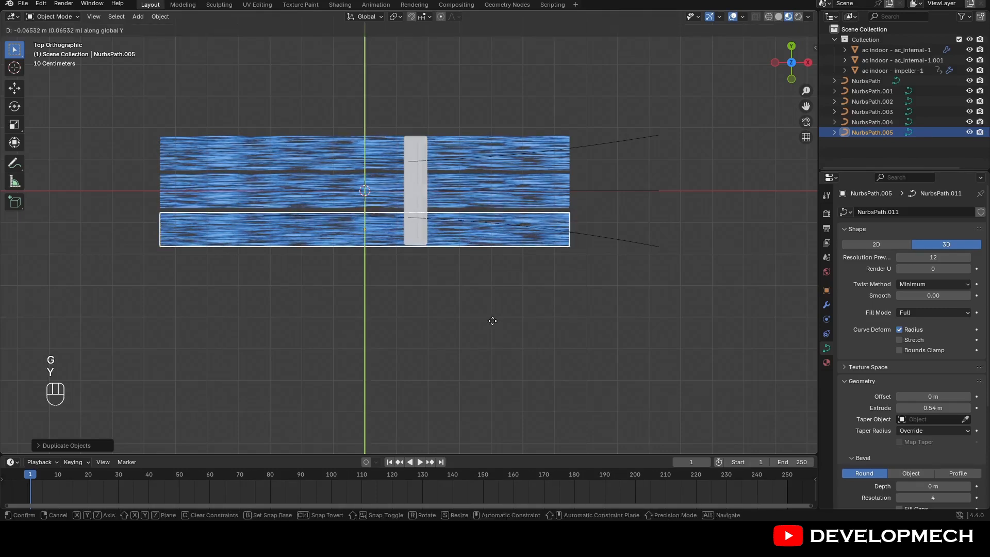
pyautogui.click(494, 320)
pyautogui.moveTo(494, 320); pyautogui.dragTo(419, 243, button='middle')
pyautogui.scroll(-1, 412, 309)
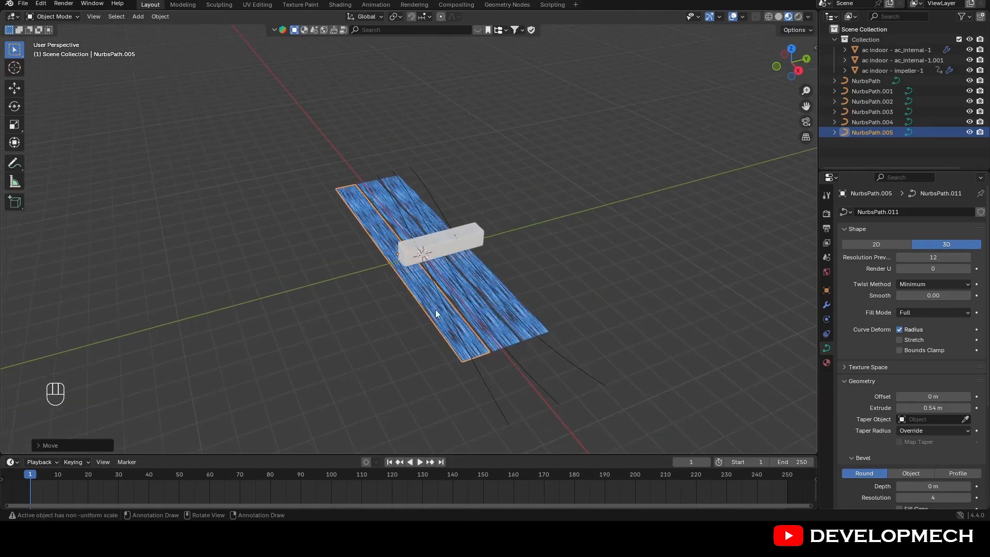
# Add a Curve deform modifier to the middle ribbon NurbsPath
pyautogui.click(345, 319)
pyautogui.moveTo(345, 318); pyautogui.dragTo(769, 355, button='middle')
pyautogui.click(438, 309)
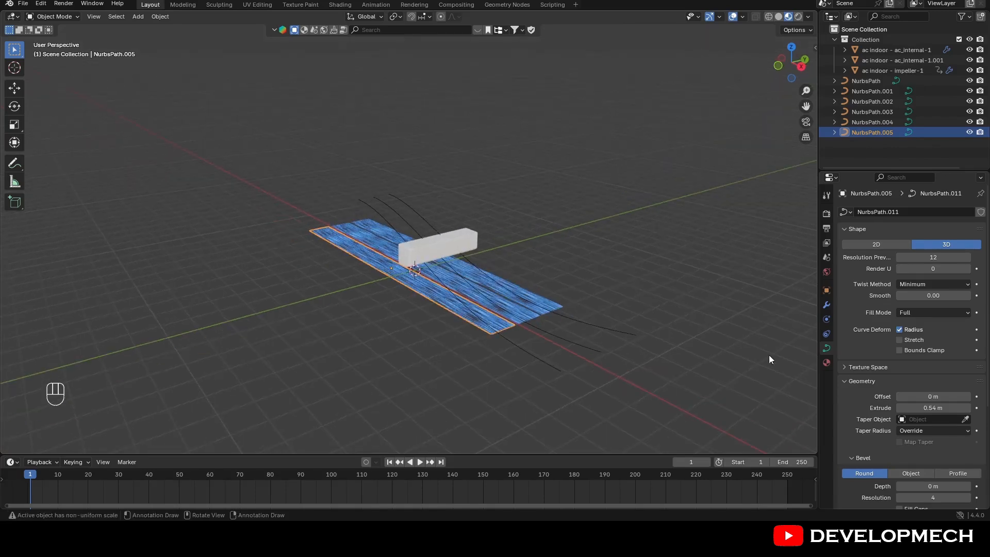
pyautogui.click(827, 317)
pyautogui.click(886, 212)
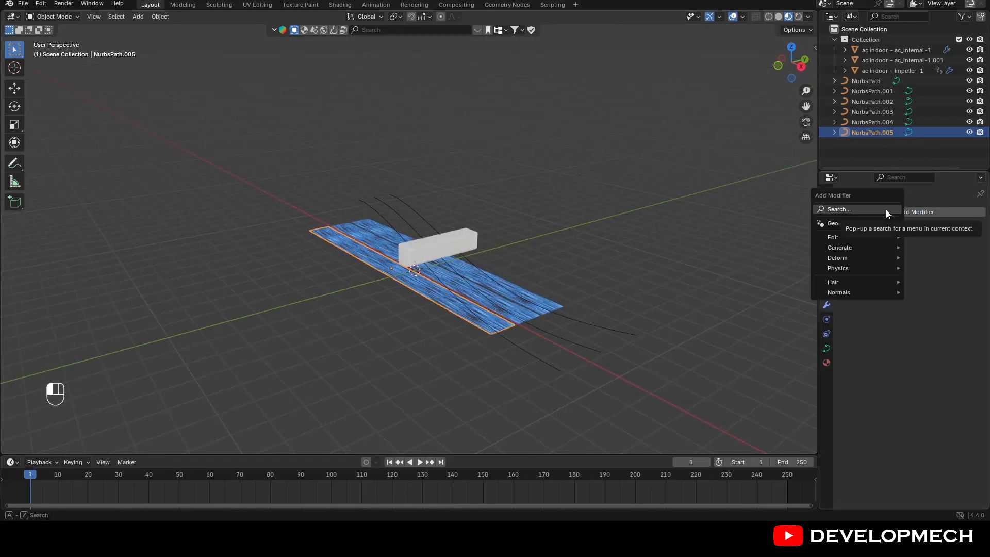
pyautogui.click(547, 320)
pyautogui.click(529, 314)
pyautogui.moveTo(551, 316); pyautogui.dragTo(508, 313, button='middle')
pyautogui.click(891, 212)
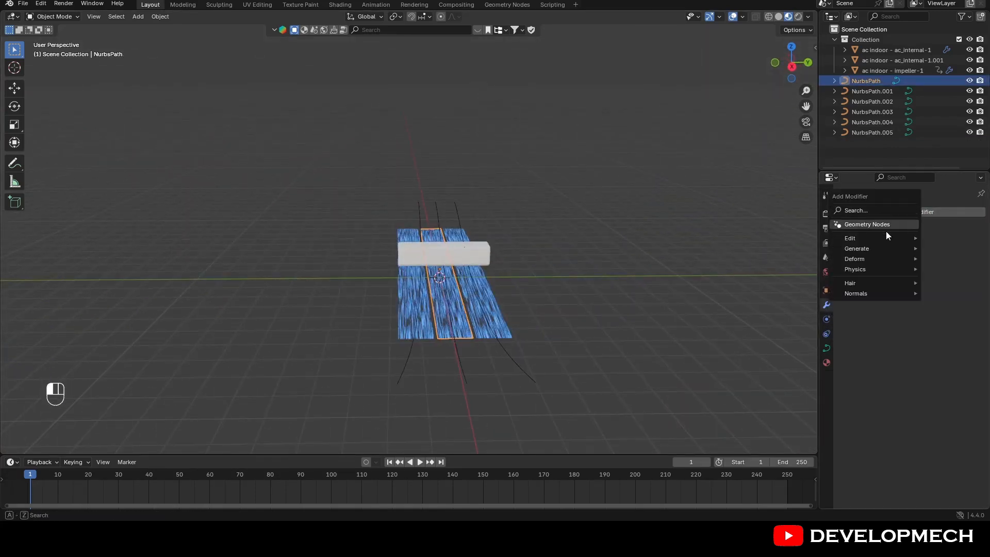
pyautogui.moveTo(880, 258)
pyautogui.click(801, 278)
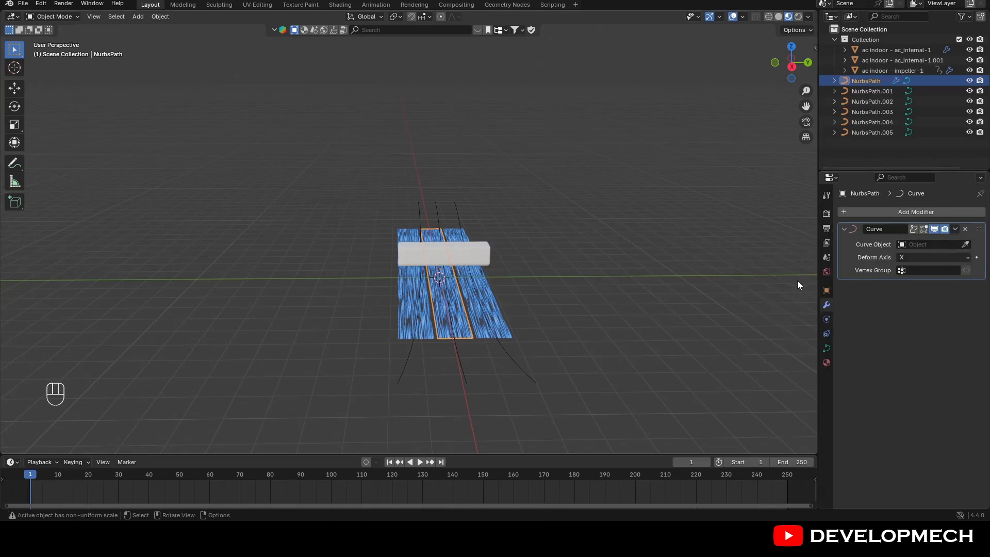
# Set the center path NurbsPath.001 as the curve object of the middle ribbon's Curve modifier
pyautogui.click(468, 372)
pyautogui.moveTo(469, 356); pyautogui.dragTo(540, 355, button='middle')
pyautogui.moveTo(601, 350); pyautogui.dragTo(673, 268, button='middle')
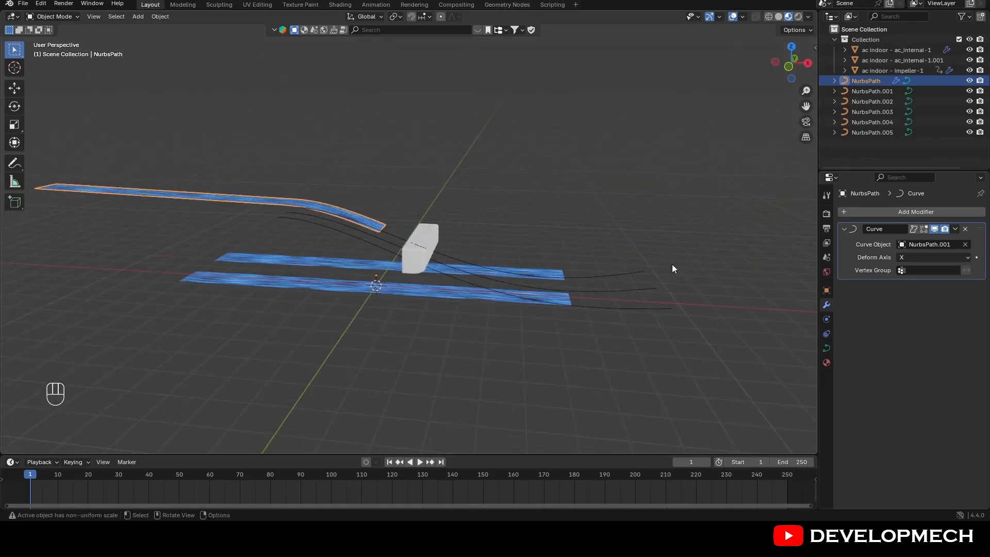
# Set the middle ribbon's X location to about 2.17 m and lower it to about 0.05 m in Z
pyautogui.click(827, 291)
pyautogui.moveTo(929, 244)
pyautogui.mouseDown()
pyautogui.moveTo(978, 244)
pyautogui.moveTo(913, 244)
pyautogui.mouseUp()
pyautogui.moveTo(603, 238); pyautogui.dragTo(445, 233, button='middle')
pyautogui.press('KP_3')
pyautogui.press('g')
pyautogui.press('z')
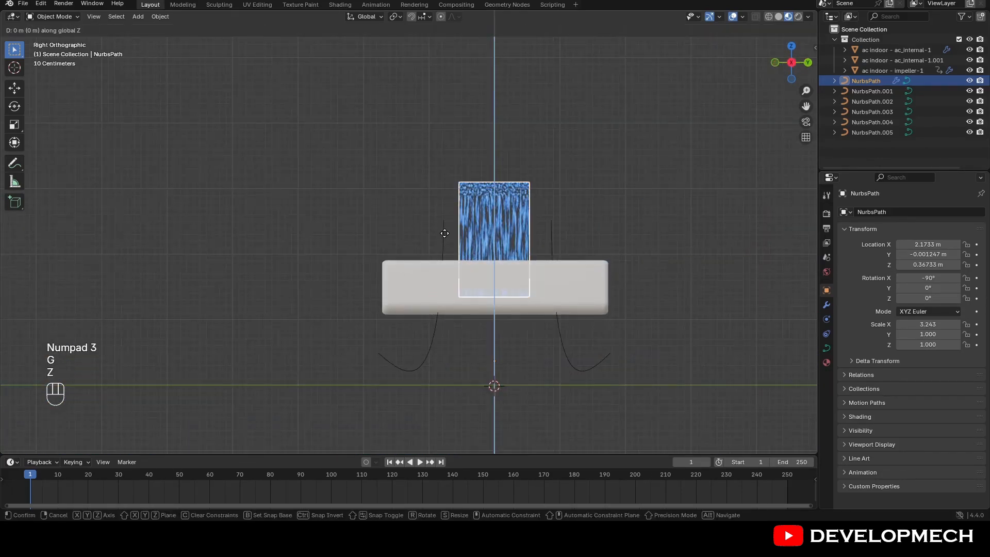
pyautogui.click(496, 262)
pyautogui.moveTo(497, 262); pyautogui.dragTo(410, 255, button='middle')
pyautogui.press('KP_1')
pyautogui.press('KP_3')
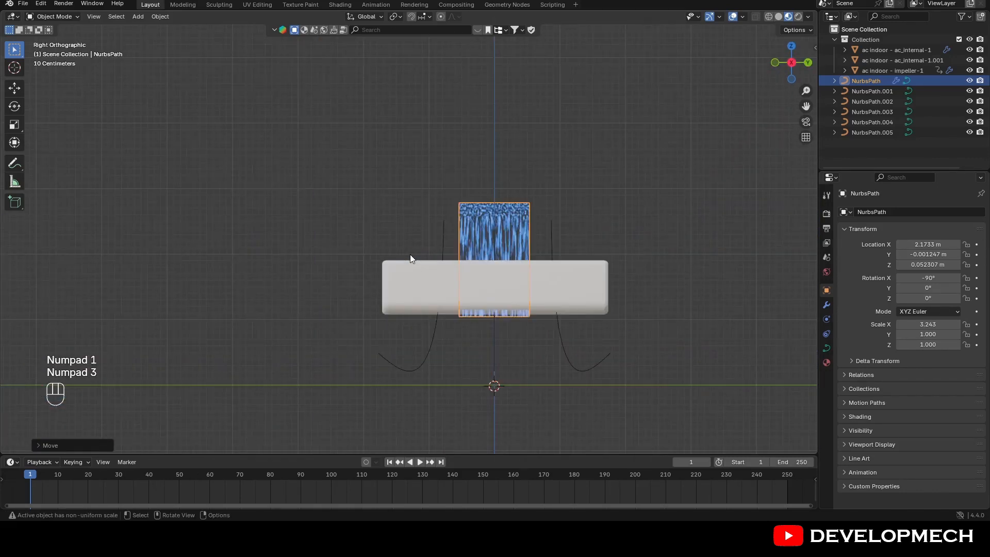
# Lower the middle ribbon further to a Z location of about -0.026 m, aligning it with the center path
pyautogui.press('g')
pyautogui.press('z')
pyautogui.click(426, 262)
pyautogui.moveTo(426, 262); pyautogui.dragTo(478, 302, button='middle')
pyautogui.scroll(2, 465, 324)
pyautogui.press('g')
pyautogui.press('z')
pyautogui.click(460, 304)
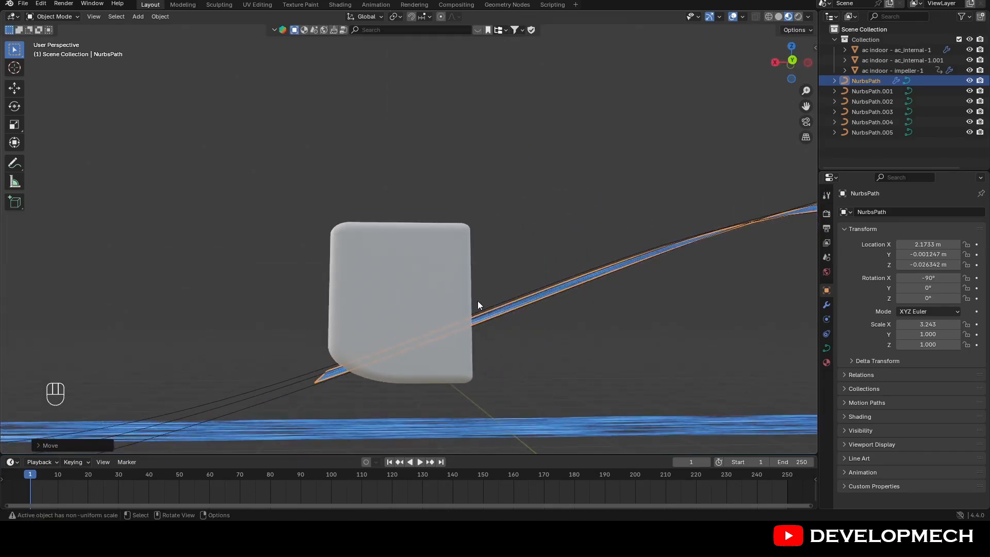
pyautogui.moveTo(540, 354); pyautogui.dragTo(543, 319, button='middle')
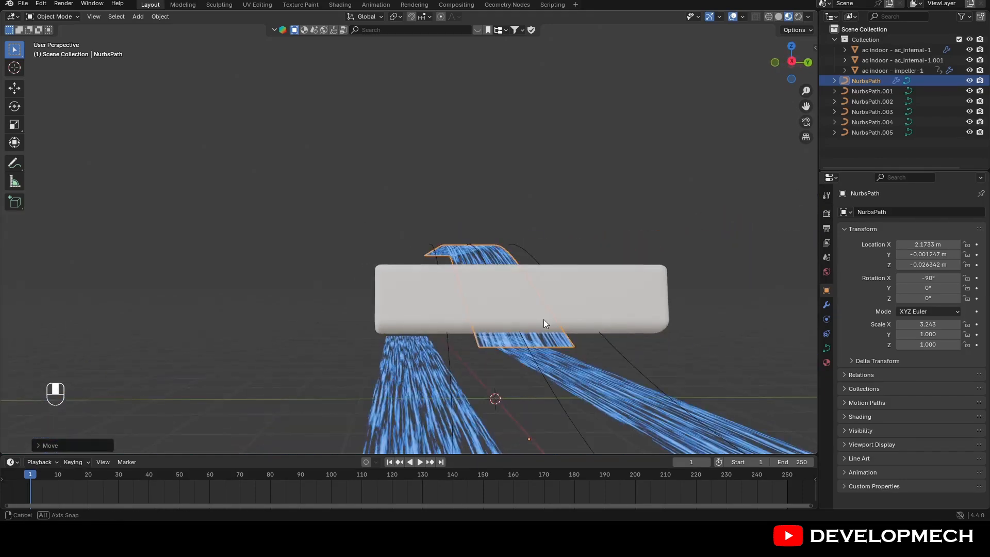
# Add a Curve modifier to the positive Y ribbon NurbsPath.004 with NurbsPath.003 as its curve object
pyautogui.click(620, 402)
pyautogui.moveTo(703, 351); pyautogui.dragTo(689, 352, button='middle')
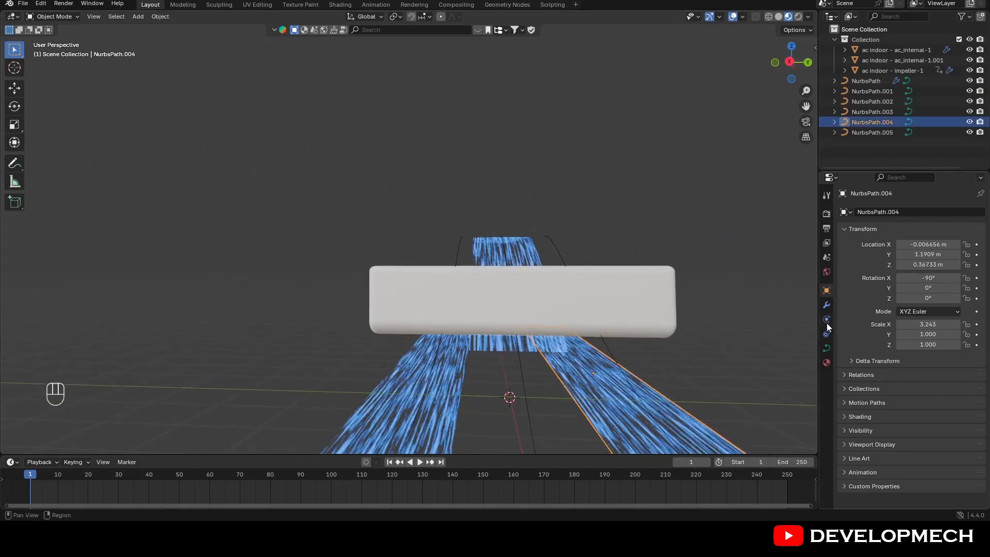
pyautogui.click(827, 305)
pyautogui.click(871, 213)
pyautogui.moveTo(853, 212)
pyautogui.click(729, 230)
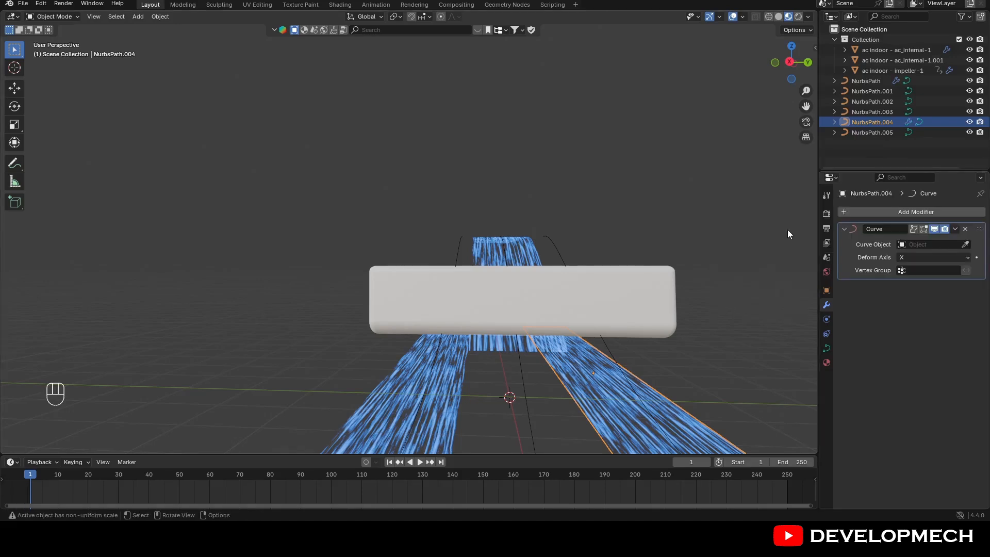
pyautogui.click(645, 373)
pyautogui.moveTo(673, 364); pyautogui.dragTo(430, 405, button='middle')
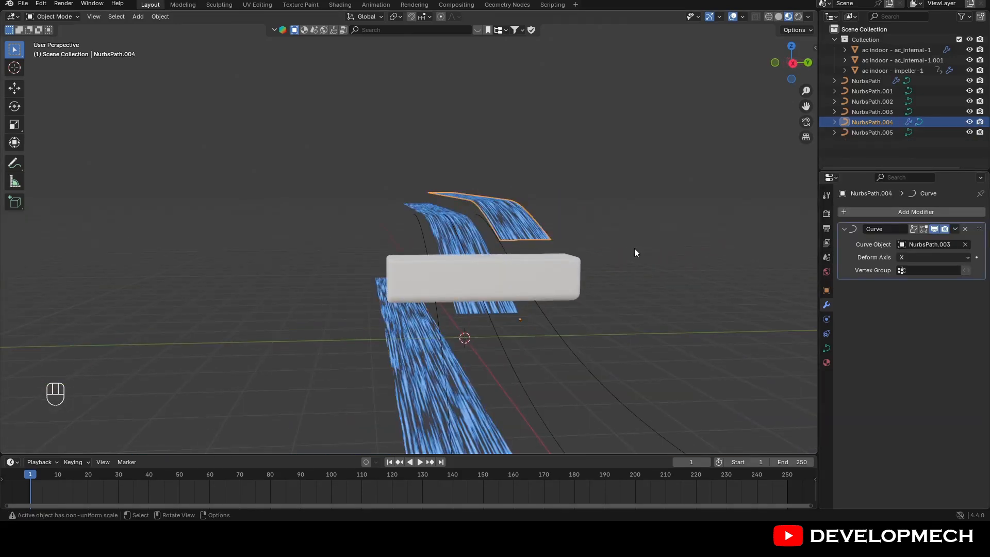
# Try to lower the positive Y ribbon along global Z, and undo the move
pyautogui.press('KP_1')
pyautogui.press('KP_3')
pyautogui.press('g')
pyautogui.press('z')
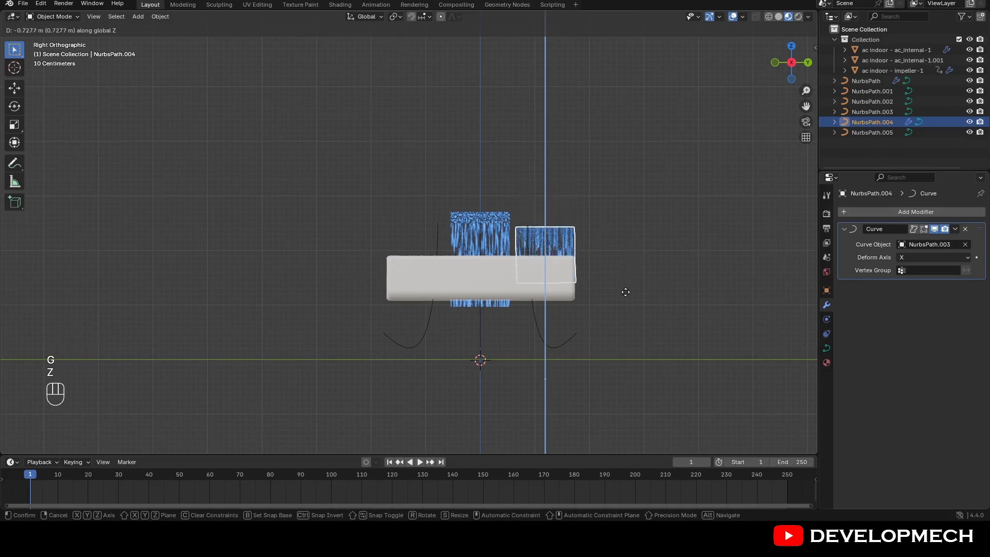
pyautogui.click(621, 312)
pyautogui.moveTo(538, 311); pyautogui.dragTo(525, 312, button='middle')
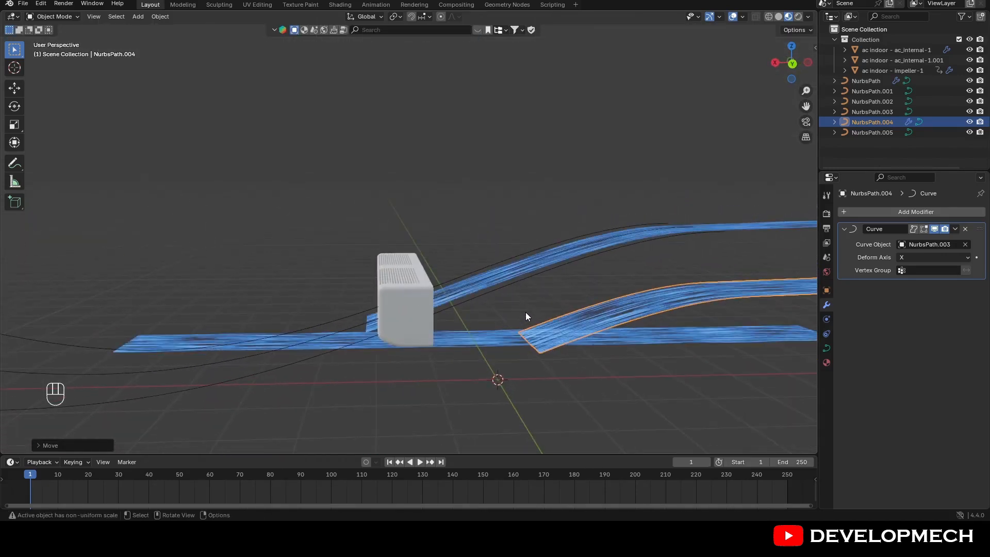
pyautogui.hotkey('ctrl', 'z')
# Slide the positive Y ribbon along its curve by setting its X location to about 2.57 m
pyautogui.click(826, 291)
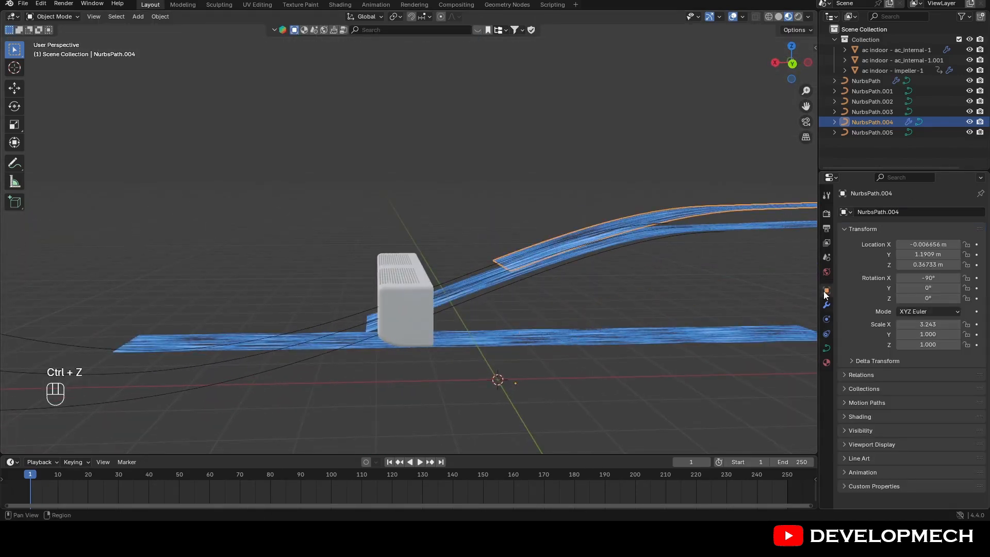
pyautogui.moveTo(899, 246); pyautogui.dragTo(970, 247)
pyautogui.press('KP_3')
pyautogui.press('KP_1')
pyautogui.press('KP_3')
pyautogui.moveTo(908, 247); pyautogui.dragTo(954, 247)
pyautogui.press('KP_1')
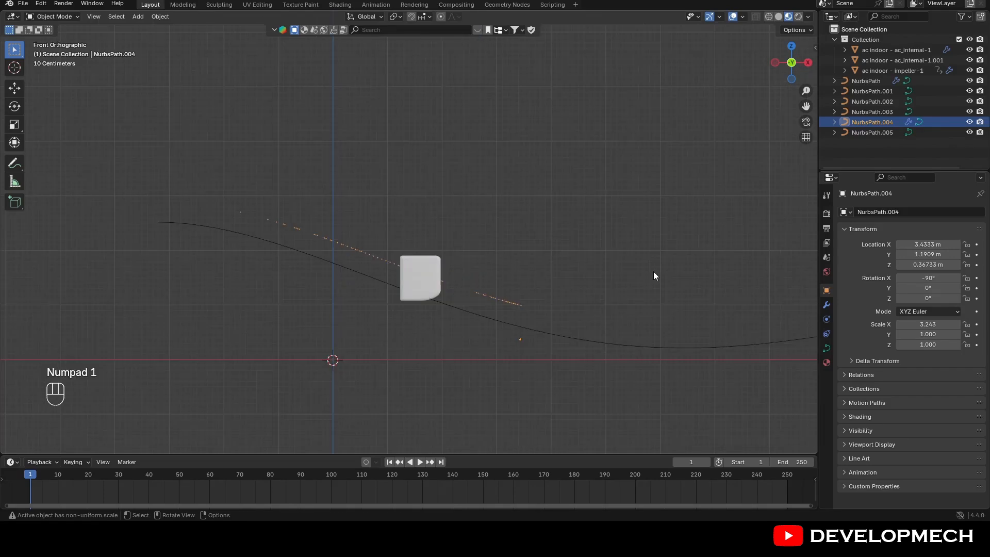
pyautogui.moveTo(654, 272); pyautogui.dragTo(601, 283, button='middle')
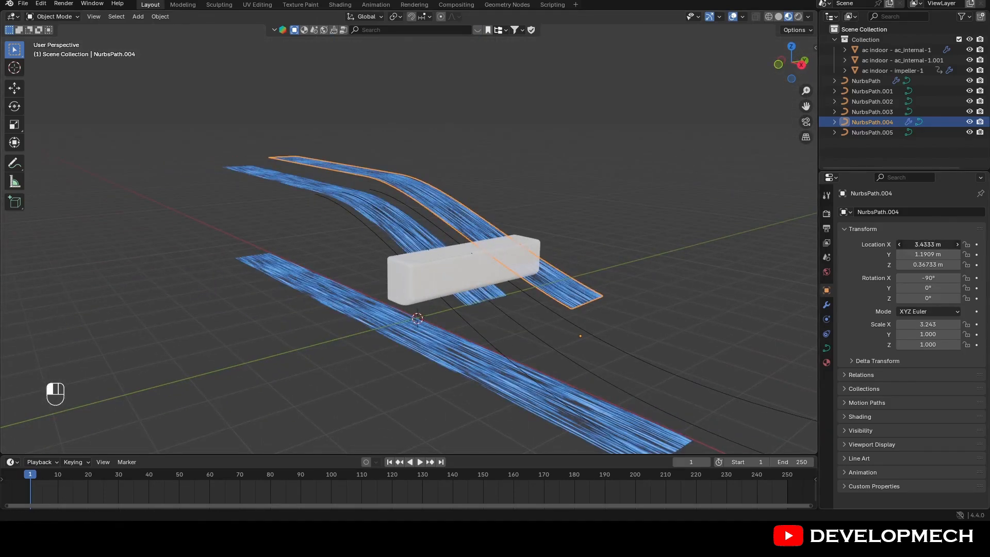
pyautogui.moveTo(929, 245); pyautogui.dragTo(887, 244)
pyautogui.press('KP_1')
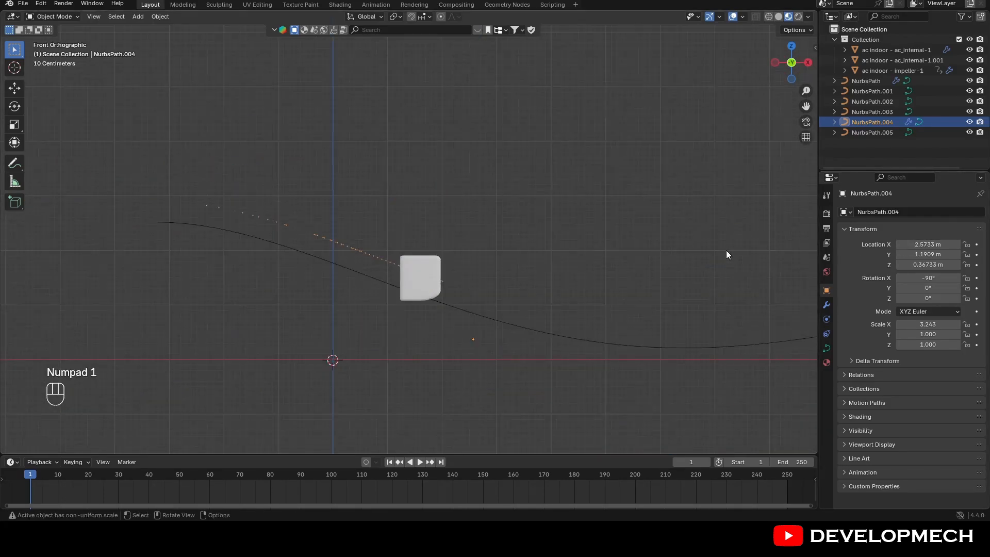
# Lower the positive Y ribbon to about -0.02 m in Z and match its X location to 2.1733 m
pyautogui.press('g')
pyautogui.press('z')
pyautogui.click(714, 271)
pyautogui.moveTo(714, 272); pyautogui.dragTo(795, 271, button='middle')
pyautogui.moveTo(728, 253); pyautogui.dragTo(585, 264, button='middle')
# Try to move the positive Y guide path NurbsPath.003 along Y, and undo back to the ribbon selection
pyautogui.click(719, 342)
pyautogui.moveTo(719, 343); pyautogui.dragTo(503, 380, button='middle')
pyautogui.click(502, 377)
pyautogui.press('g')
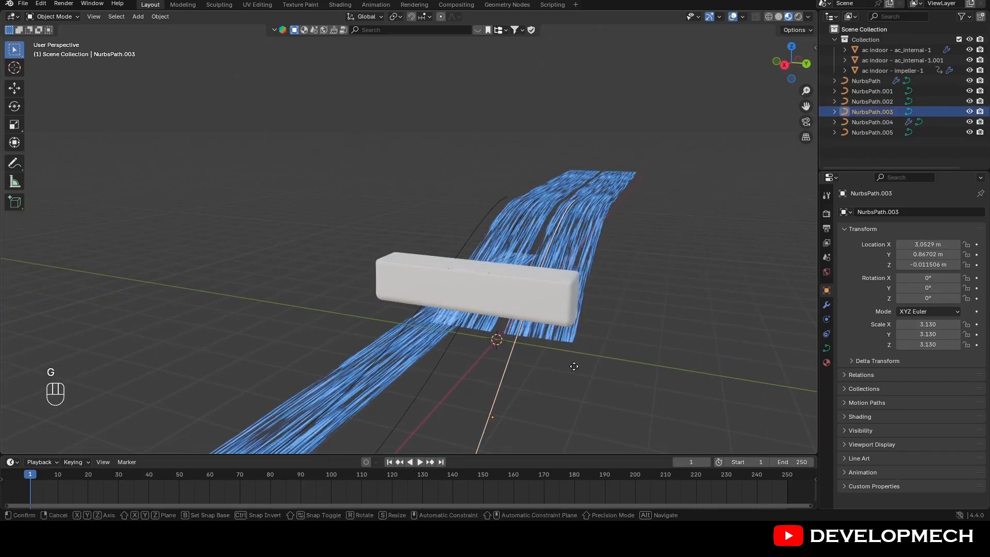
pyautogui.press('x')
pyautogui.press('y')
pyautogui.click(569, 367)
pyautogui.hotkey('ctrl', 'z')
pyautogui.hotkey('ctrl', 'z')
pyautogui.hotkey('ctrl', 'z')
# Move the positive Y ribbon inward along Y to about 1.10 m and deselect it
pyautogui.press('g')
pyautogui.press('y')
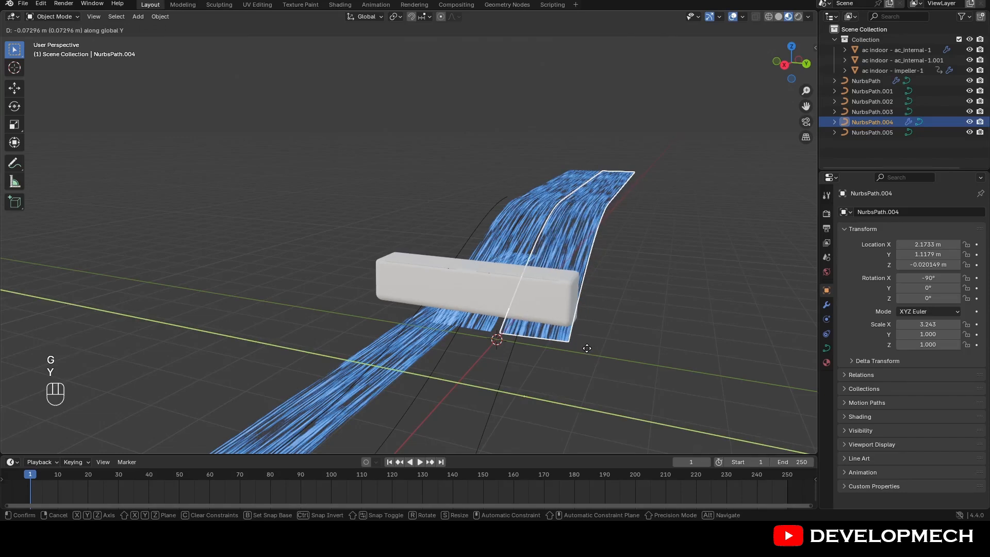
pyautogui.click(626, 348)
pyautogui.click(624, 348)
pyautogui.moveTo(624, 347); pyautogui.dragTo(660, 352, button='middle')
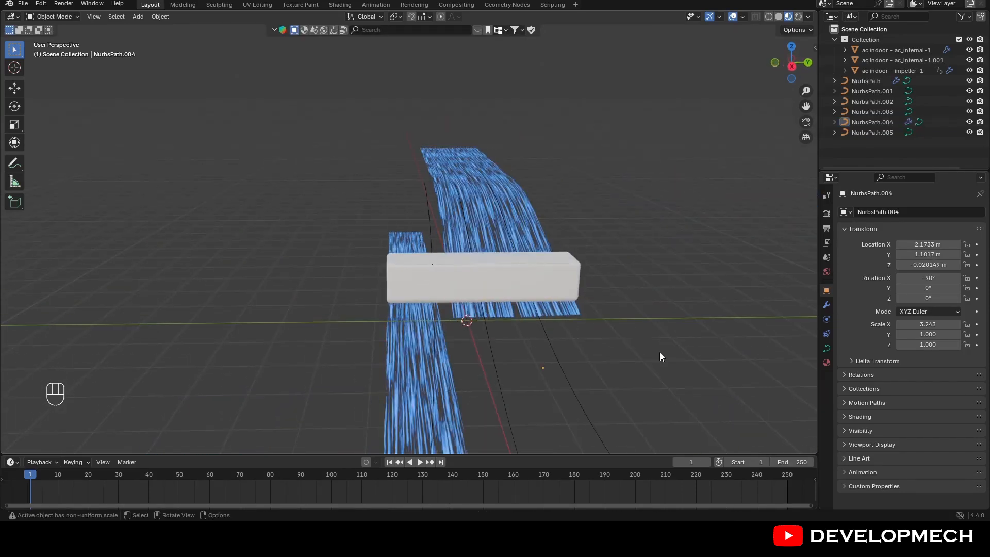
# Add a Curve modifier to the negative Y ribbon NurbsPath.005 with NurbsPath.002 as its curve object
pyautogui.click(439, 353)
pyautogui.click(828, 303)
pyautogui.click(885, 211)
pyautogui.moveTo(884, 211)
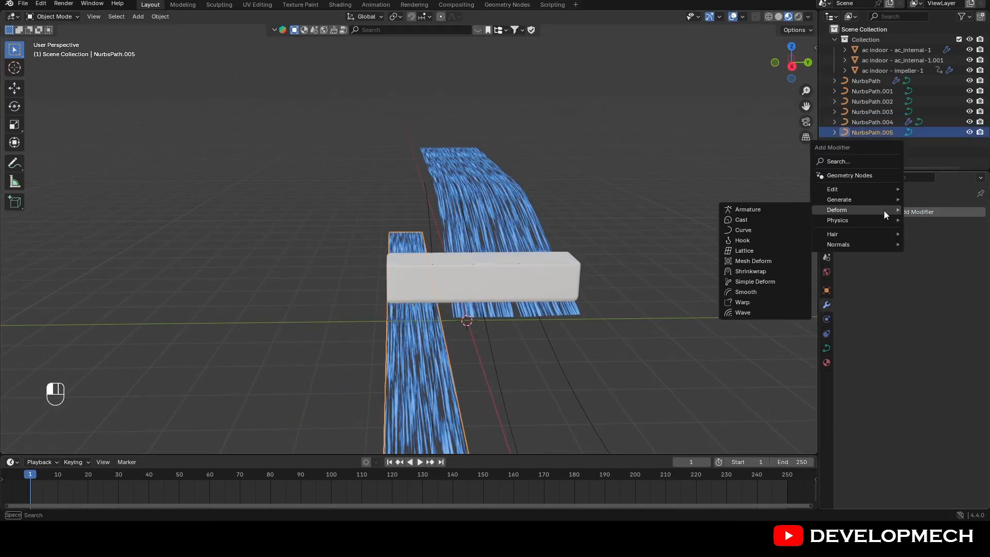
pyautogui.click(795, 233)
pyautogui.click(953, 244)
pyautogui.click(965, 244)
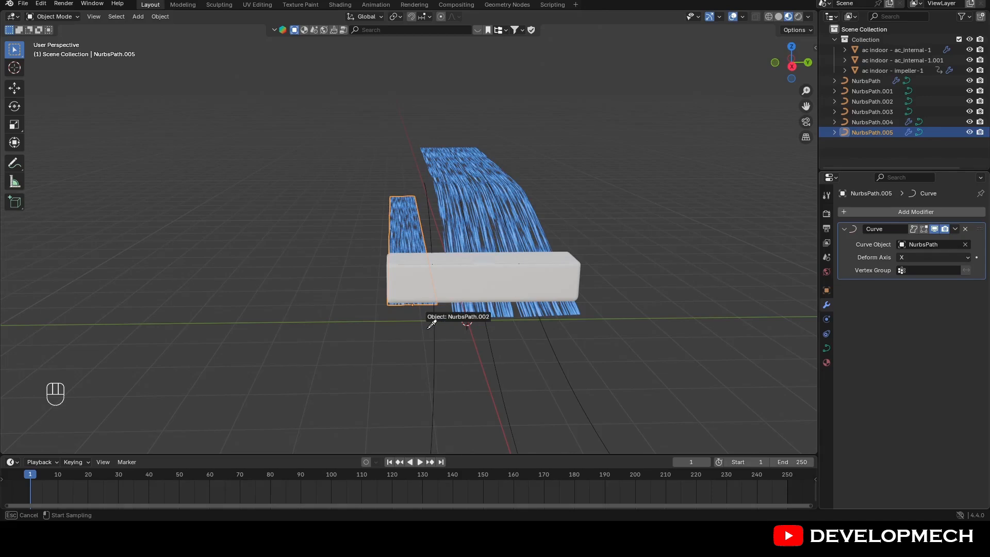
pyautogui.click(967, 246)
pyautogui.click(434, 390)
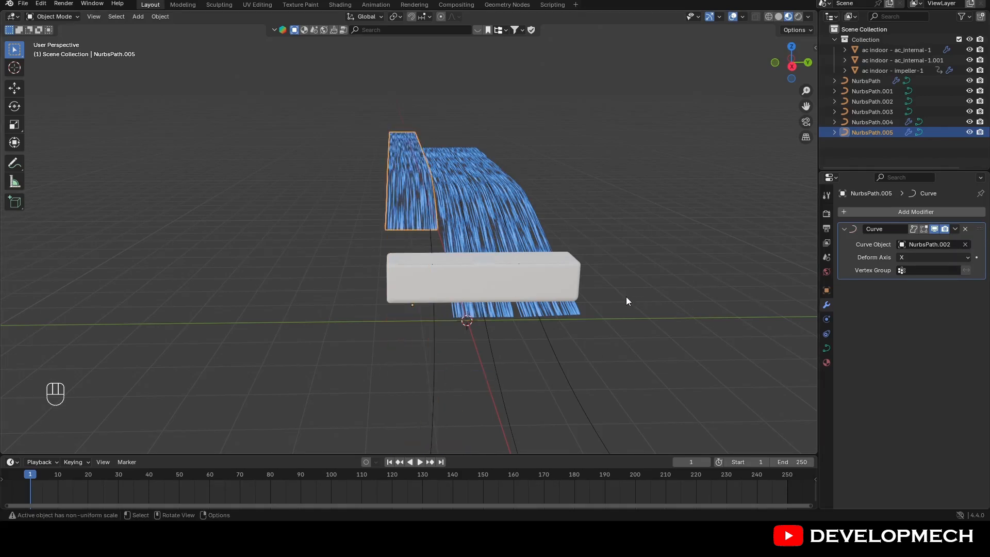
# Slide the negative Y ribbon along its curve by setting its X location to about 2.44 m
pyautogui.press('KP_1')
pyautogui.press('g')
pyautogui.moveTo(591, 318); pyautogui.dragTo(645, 289, button='middle')
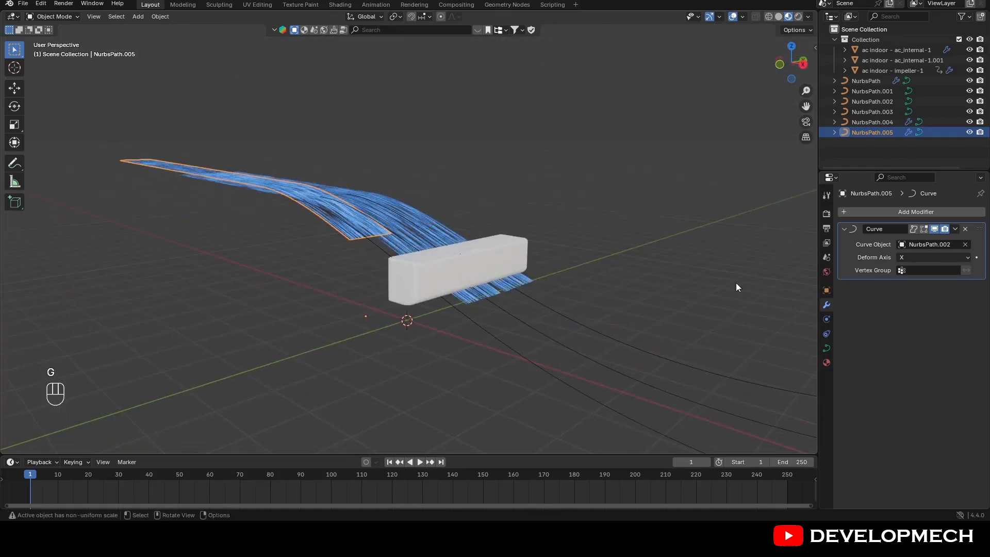
pyautogui.click(827, 290)
pyautogui.moveTo(929, 245); pyautogui.dragTo(944, 245)
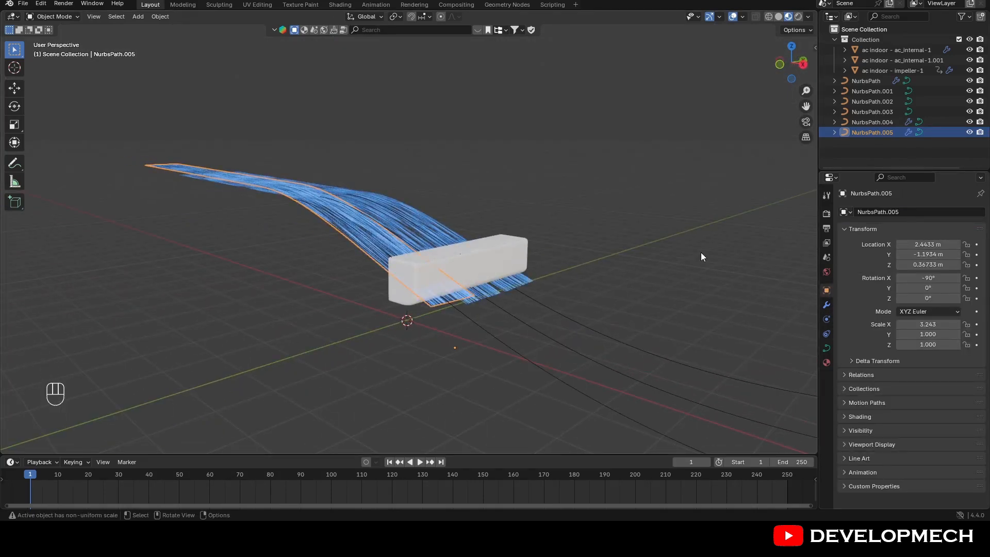
pyautogui.press('KP_1')
pyautogui.press('KP_3')
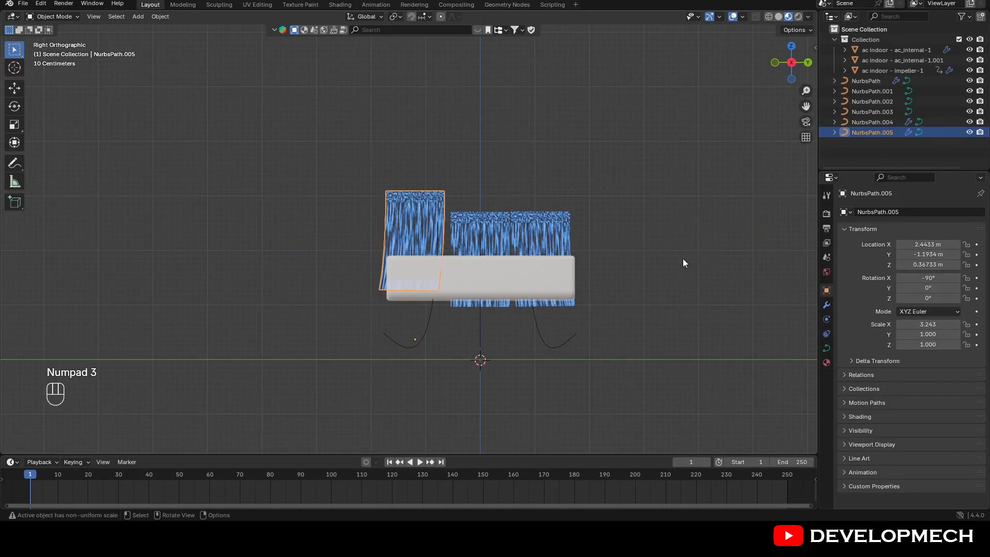
# Lower the negative Y ribbon along Z to about 0.055 m and move it inward along Y to about -1.03 m
pyautogui.press('g')
pyautogui.press('z')
pyautogui.click(682, 276)
pyautogui.press('g')
pyautogui.press('x')
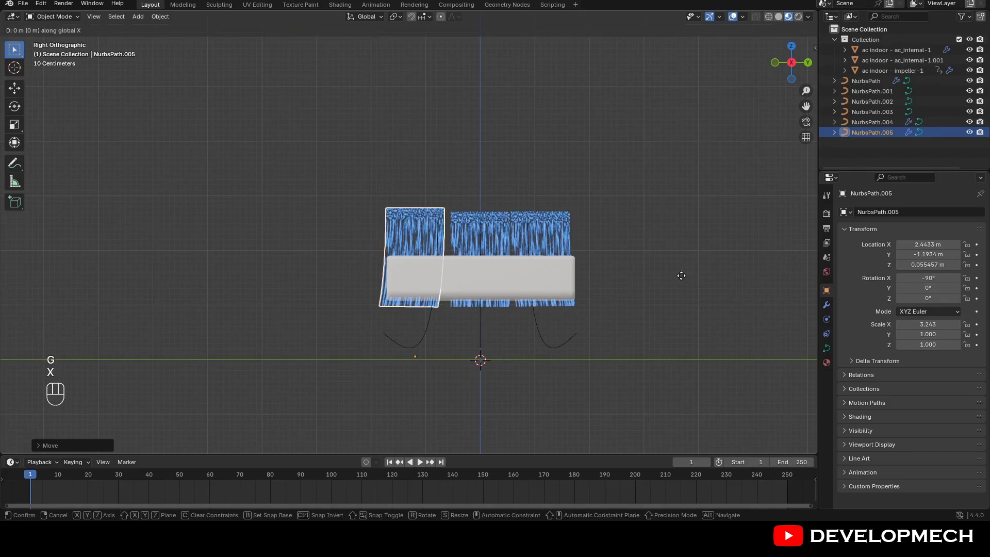
pyautogui.click(682, 276)
# Slide the negative Y ribbon back along its curve to an X location of about 1.79 m and deselect it
pyautogui.moveTo(682, 277); pyautogui.dragTo(774, 312, button='middle')
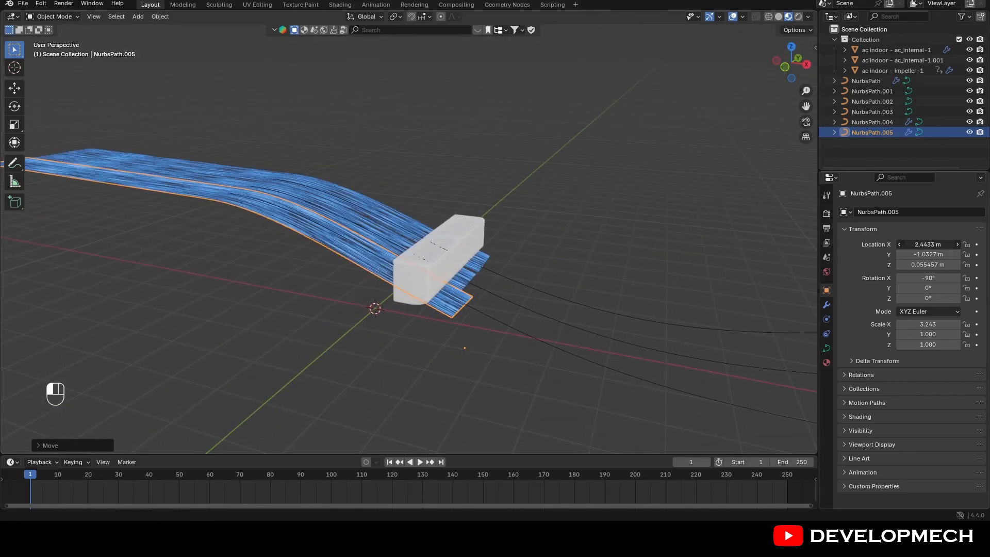
pyautogui.moveTo(929, 244); pyautogui.dragTo(924, 244)
pyautogui.moveTo(690, 242)
pyautogui.mouseDown(button='middle')
pyautogui.moveTo(629, 225)
pyautogui.moveTo(583, 287)
pyautogui.moveTo(599, 306)
pyautogui.moveTo(684, 287)
pyautogui.moveTo(560, 280)
pyautogui.mouseUp(button='middle')
pyautogui.click(663, 232)
# Slide the middle ribbon back to an X location of about 1.54 m and the positive Y ribbon to about 1.61 m
pyautogui.click(460, 250)
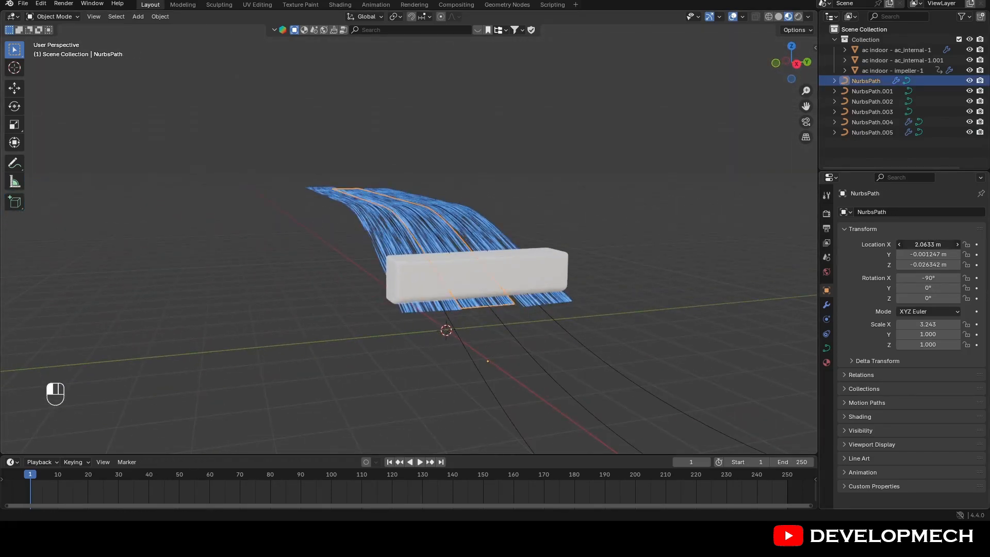
pyautogui.click(717, 255)
pyautogui.click(544, 298)
pyautogui.moveTo(929, 245); pyautogui.dragTo(902, 245)
pyautogui.click(452, 312)
pyautogui.click(726, 293)
pyautogui.moveTo(724, 291)
pyautogui.mouseDown(button='middle')
pyautogui.moveTo(679, 267)
pyautogui.moveTo(732, 283)
pyautogui.mouseUp(button='middle')
# Select the air outlet flap ac_internal-1.001 on the underside of the AC unit
pyautogui.click(543, 340)
pyautogui.moveTo(544, 340); pyautogui.dragTo(434, 391, button='middle')
pyautogui.moveTo(804, 317); pyautogui.dragTo(774, 304, button='middle')
pyautogui.click(975, 255)
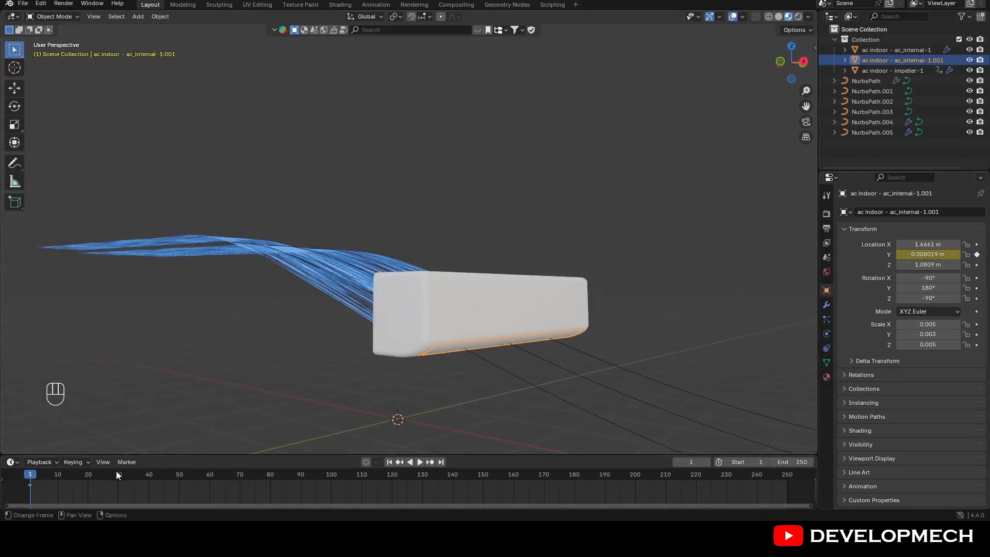
pyautogui.press('space')
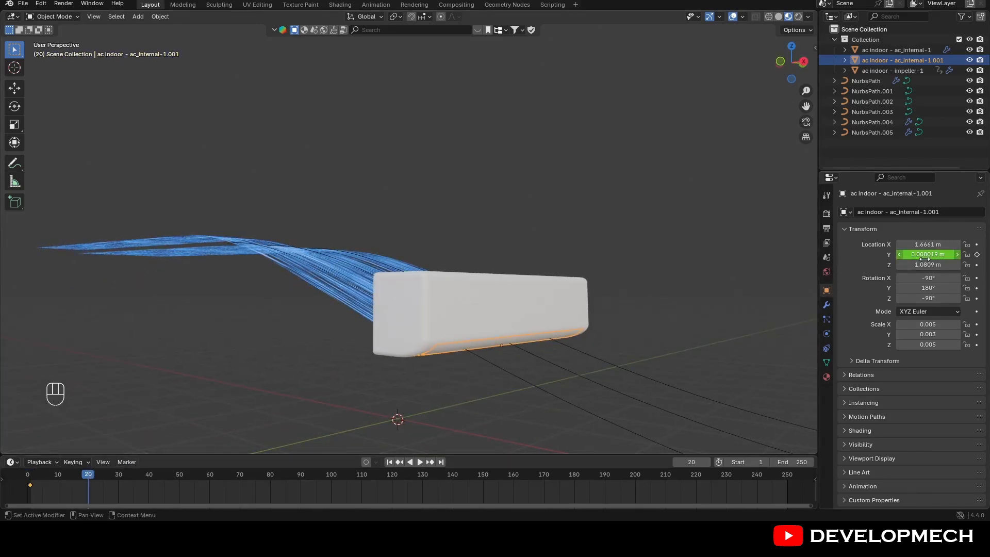
pyautogui.rightClick(62, 491)
pyautogui.click(62, 487)
pyautogui.click(389, 462)
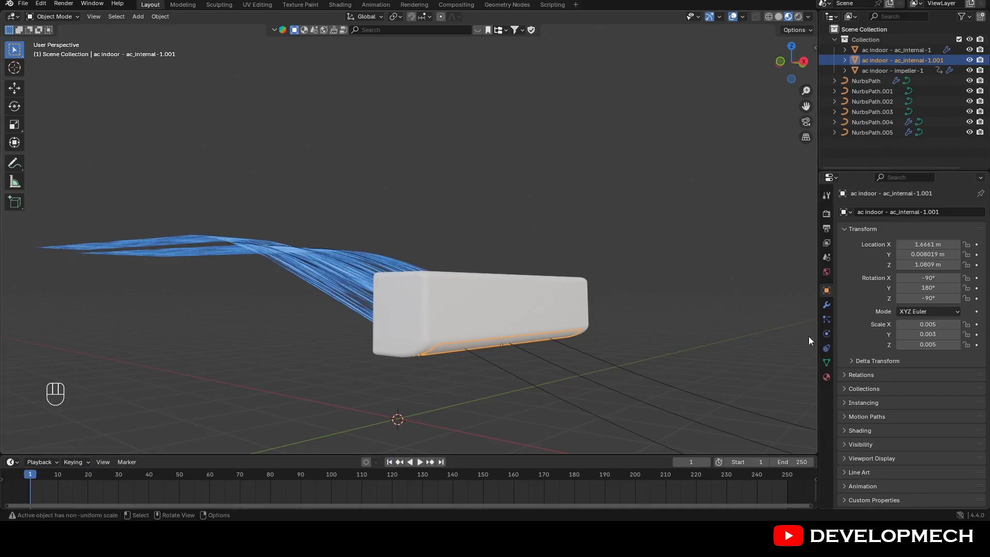
pyautogui.click(88, 485)
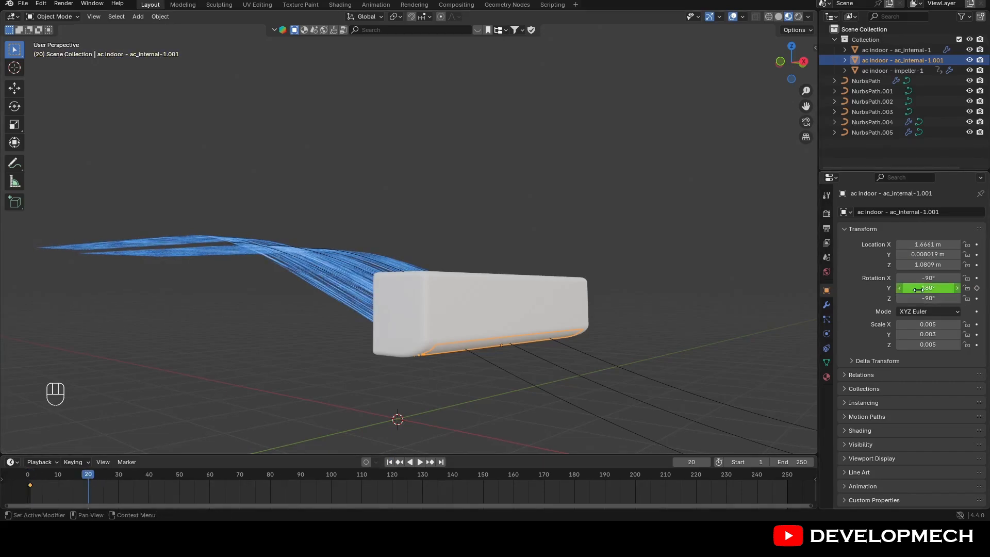
pyautogui.moveTo(918, 290); pyautogui.dragTo(905, 290)
pyautogui.hotkey('ctrl', 'z')
pyautogui.rightClick(201, 488)
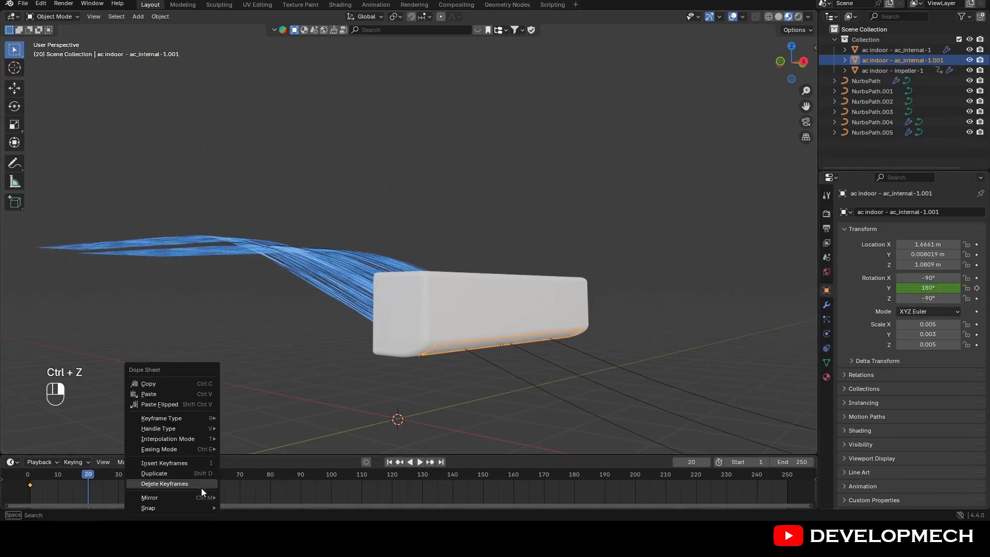
pyautogui.click(200, 483)
pyautogui.hotkey('shift', 'Left')
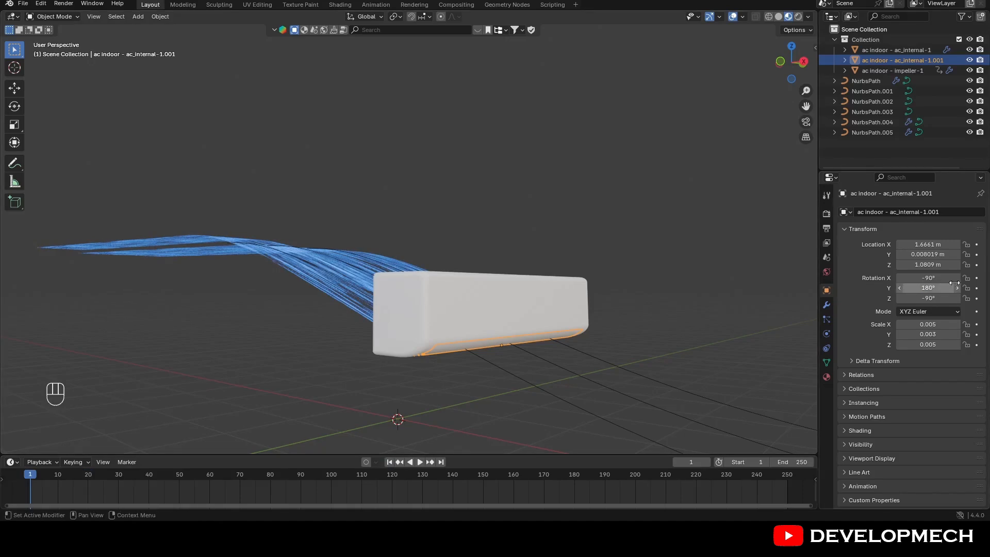
pyautogui.moveTo(910, 278); pyautogui.dragTo(929, 278)
pyautogui.hotkey('ctrl', 'z')
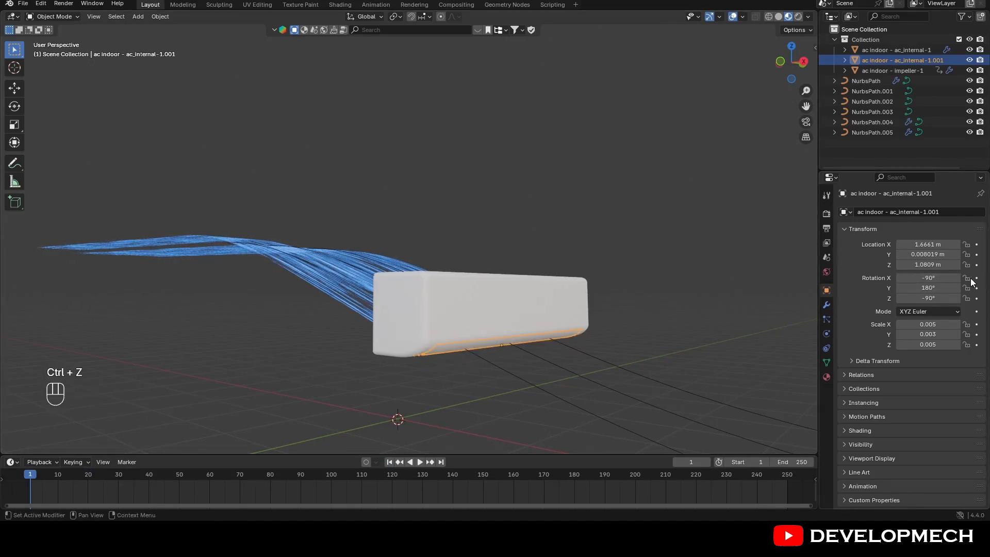
# Keyframe the flap's X rotation at -90° on frame 1 and about -54° on frame 20, and scrub through the opening motion
pyautogui.click(89, 474)
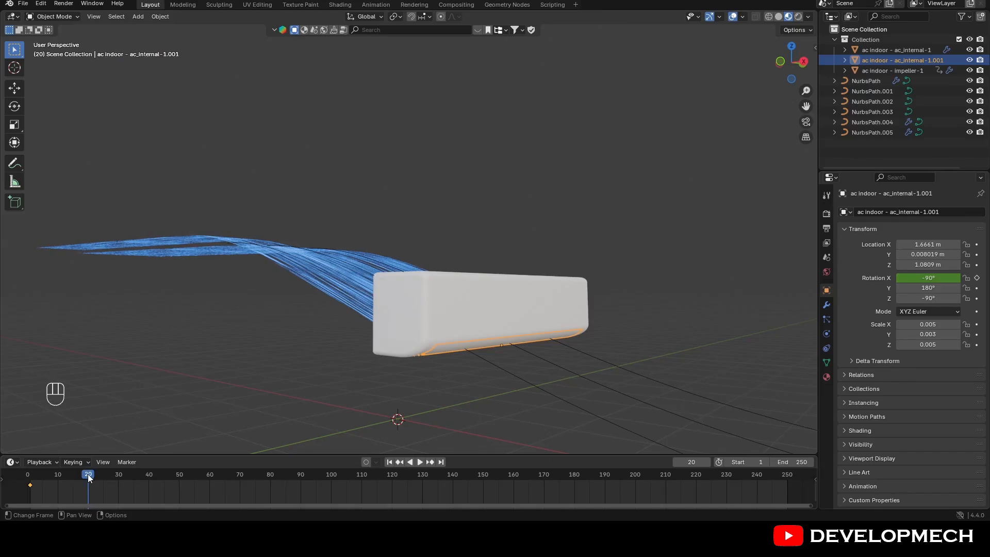
pyautogui.moveTo(929, 278); pyautogui.dragTo(943, 278)
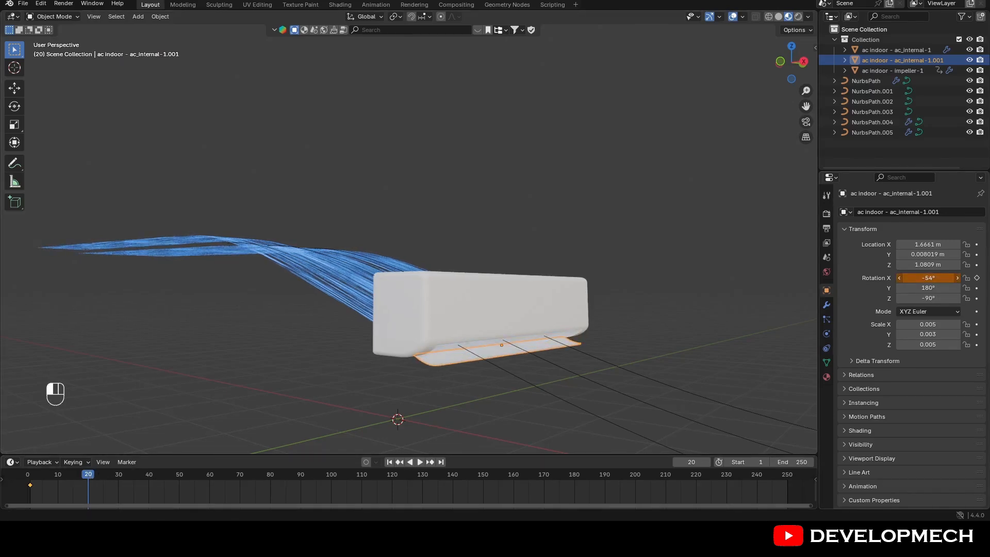
pyautogui.moveTo(663, 325); pyautogui.dragTo(552, 385, button='middle')
pyautogui.hotkey('shift', 'Left')
pyautogui.moveTo(464, 400); pyautogui.dragTo(450, 418, button='middle')
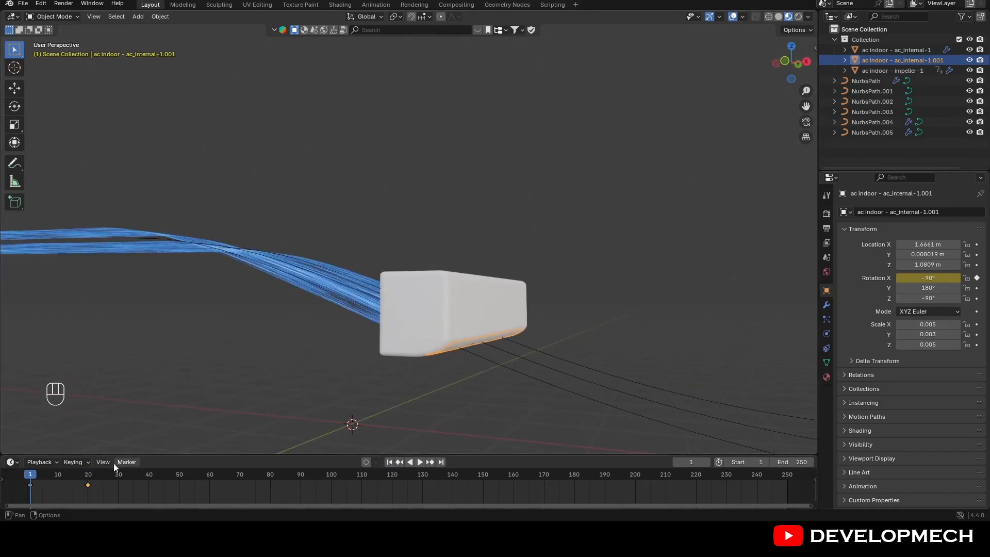
pyautogui.moveTo(32, 472); pyautogui.dragTo(89, 483)
# Keyframe the middle ribbon's X location at about 1.54 m on frame 20 and about 9.65 m on frame 100
pyautogui.click(402, 364)
pyautogui.moveTo(402, 363); pyautogui.dragTo(429, 256, button='middle')
pyautogui.click(978, 246)
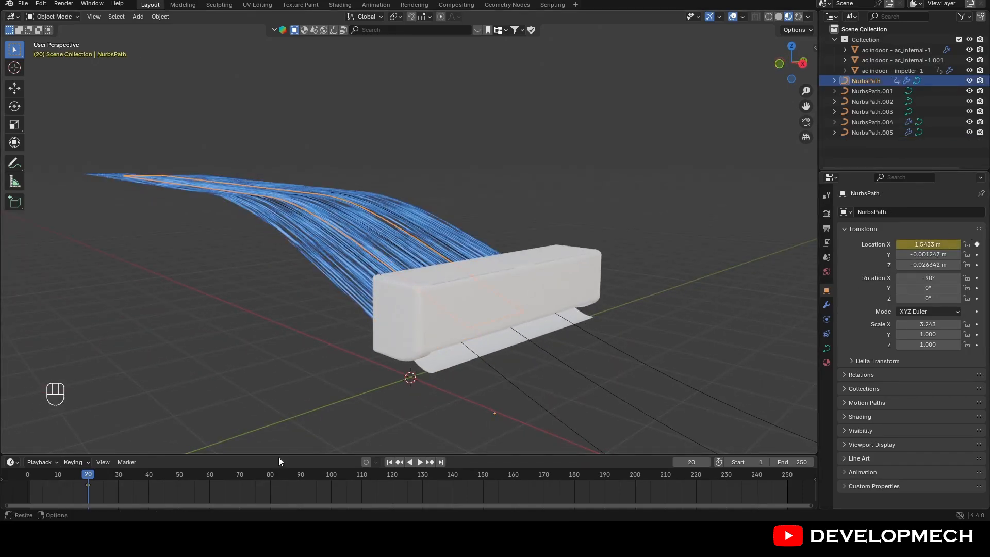
pyautogui.click(332, 475)
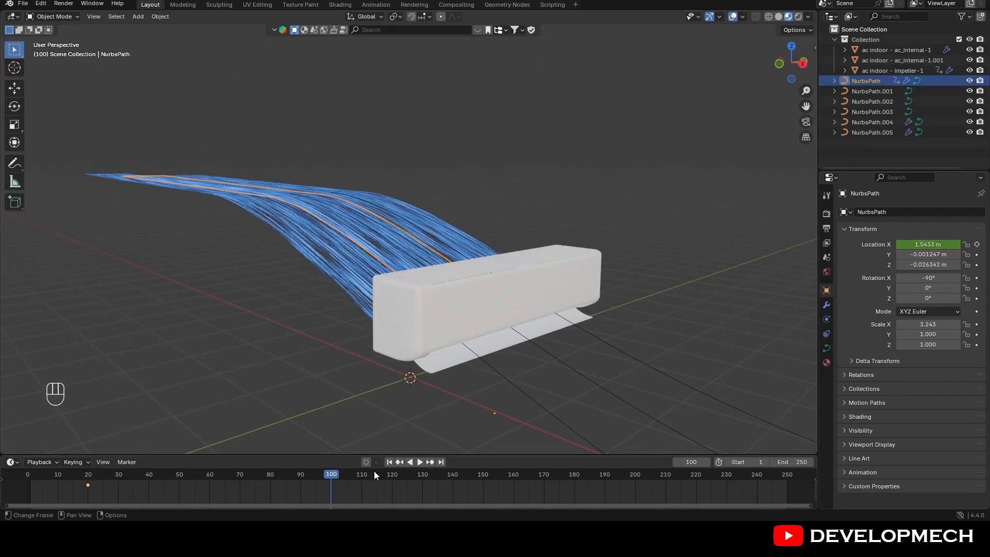
pyautogui.moveTo(921, 249); pyautogui.dragTo(980, 248)
pyautogui.scroll(-5, 614, 277)
pyautogui.moveTo(614, 277); pyautogui.dragTo(612, 281, button='middle')
pyautogui.moveTo(923, 244); pyautogui.dragTo(946, 245)
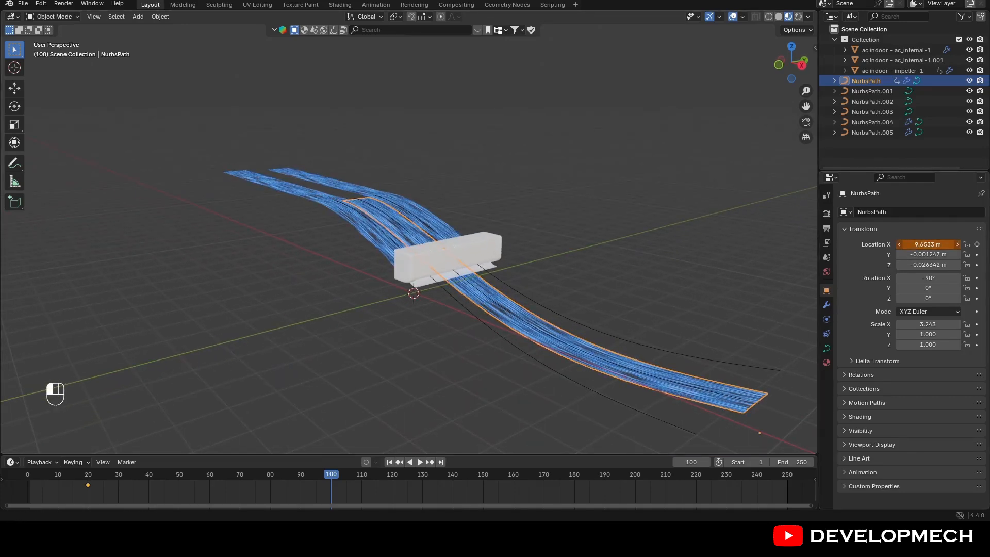
pyautogui.click(976, 245)
# Keyframe the negative Y ribbon's X location at about 1.79 m on frame 20 and about 9.59 m on frame 100
pyautogui.click(393, 265)
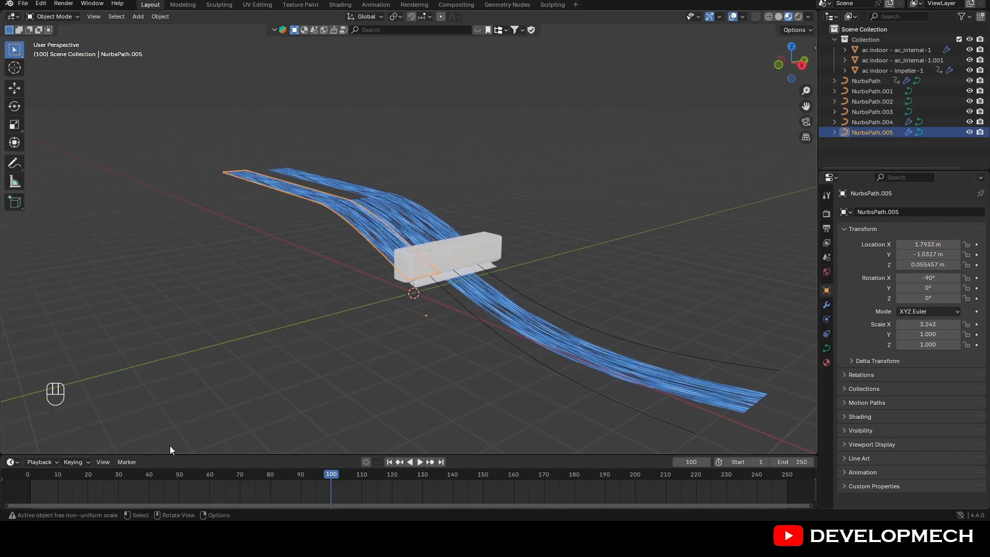
pyautogui.click(533, 312)
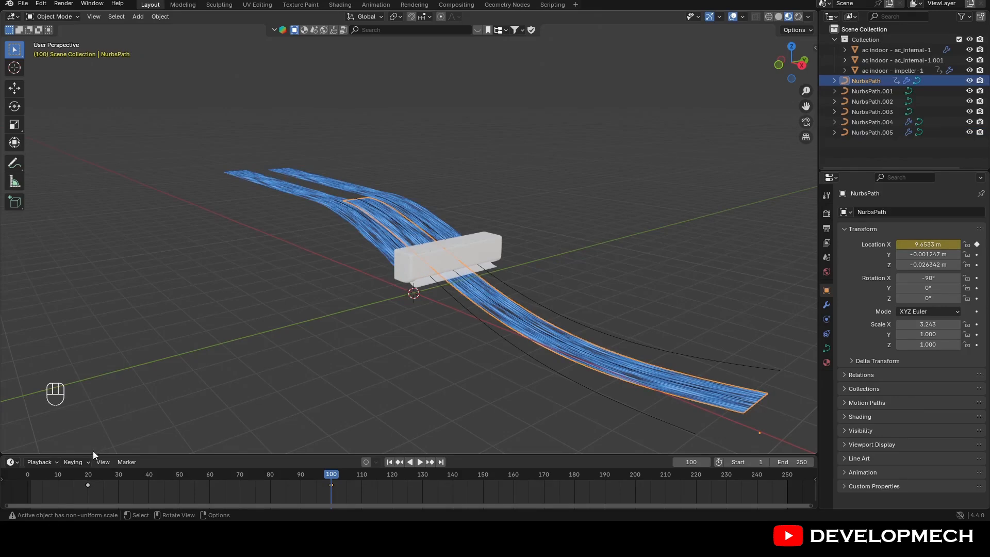
pyautogui.click(86, 477)
pyautogui.click(317, 234)
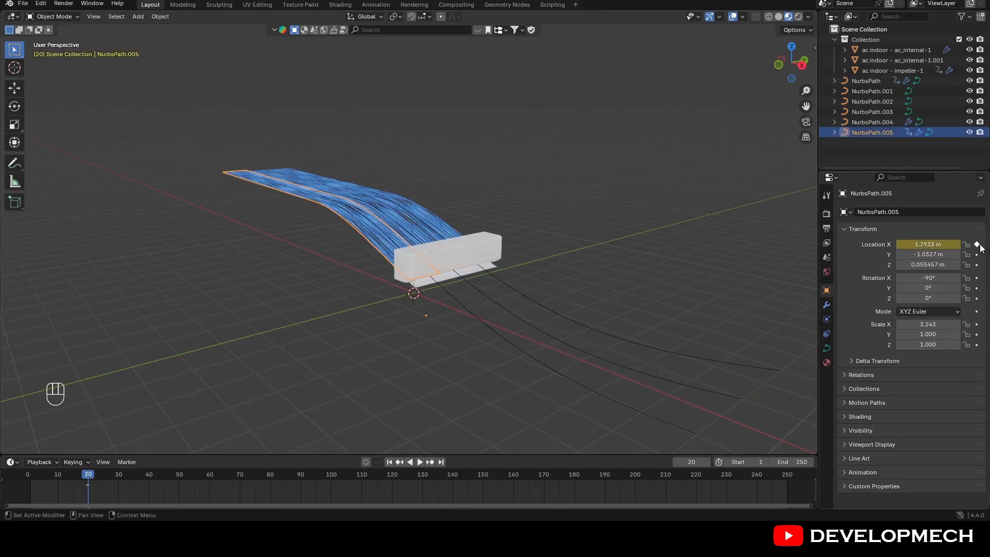
pyautogui.click(329, 476)
pyautogui.moveTo(929, 244); pyautogui.dragTo(959, 243)
pyautogui.click(977, 244)
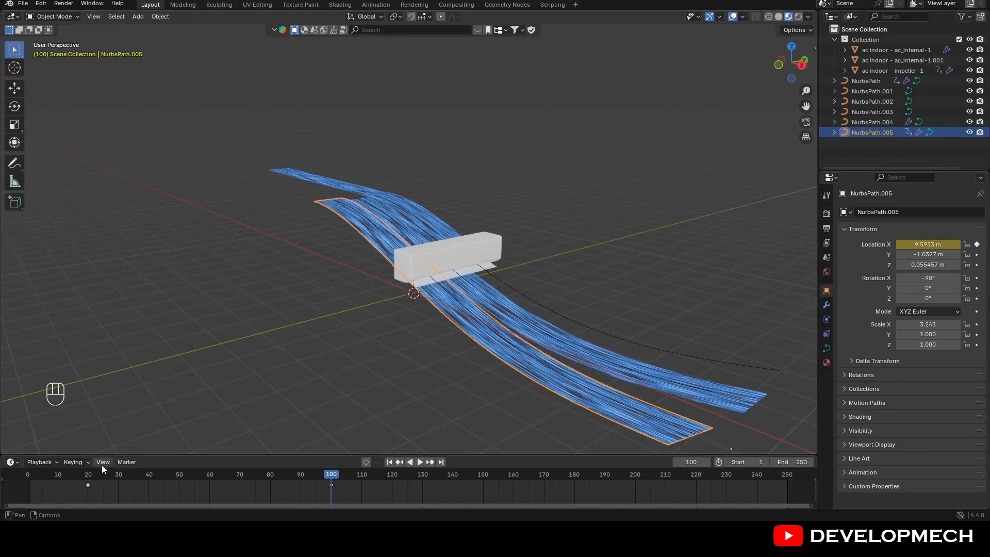
# Keyframe the positive Y ribbon's X location at about 1.61 m on frame 20 and about 9.51 m on frame 100
pyautogui.click(87, 474)
pyautogui.click(438, 209)
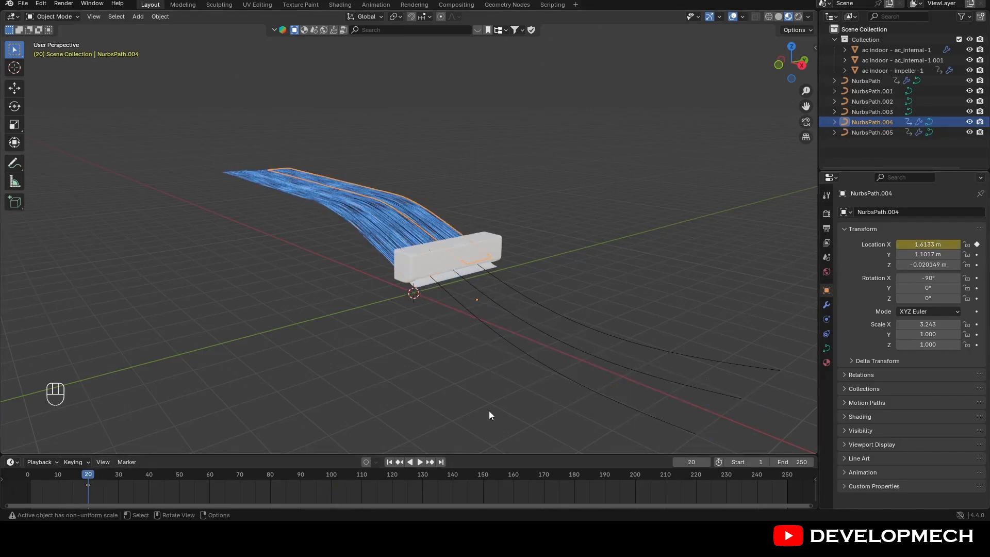
pyautogui.click(331, 475)
pyautogui.moveTo(929, 244); pyautogui.dragTo(965, 244)
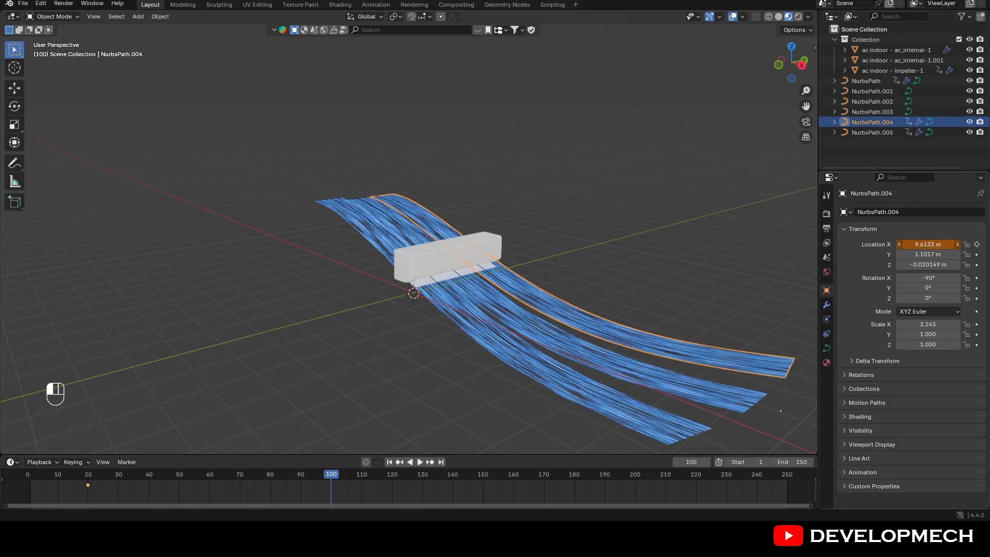
# Play the animation from frame 1 to examine the three ribbons flowing out of the AC unit
pyautogui.moveTo(505, 317); pyautogui.dragTo(552, 305, button='middle')
pyautogui.hotkey('shift', 'Left')
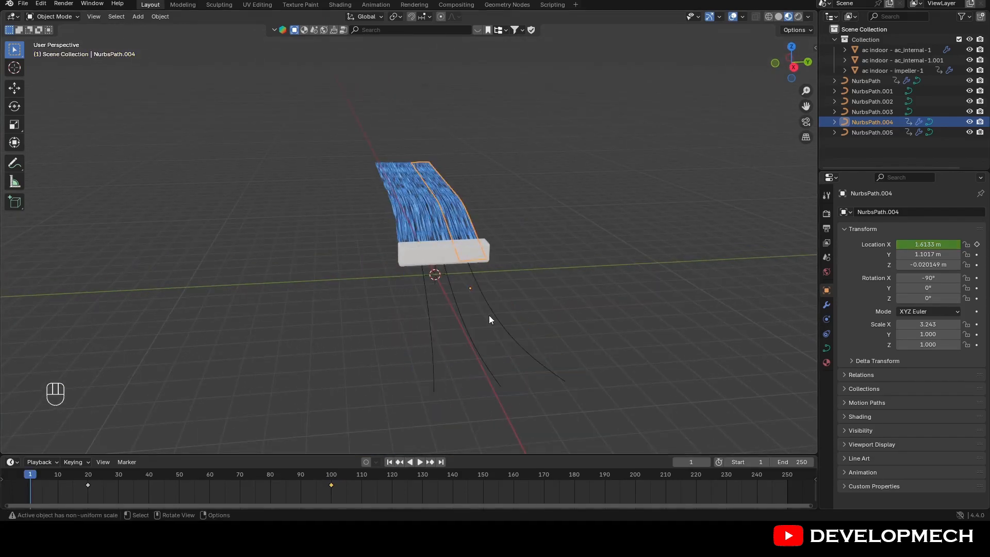
pyautogui.press('space')
pyautogui.moveTo(623, 114); pyautogui.dragTo(620, 158, button='middle')
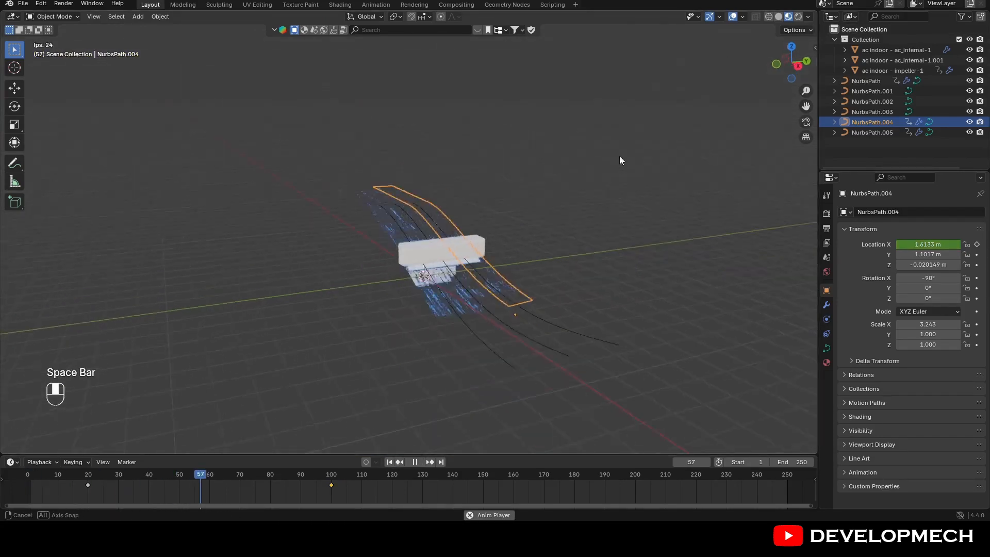
pyautogui.scroll(2, 629, 173)
pyautogui.scroll(3, 629, 174)
pyautogui.click(630, 176)
pyautogui.moveTo(807, 106); pyautogui.dragTo(736, 164)
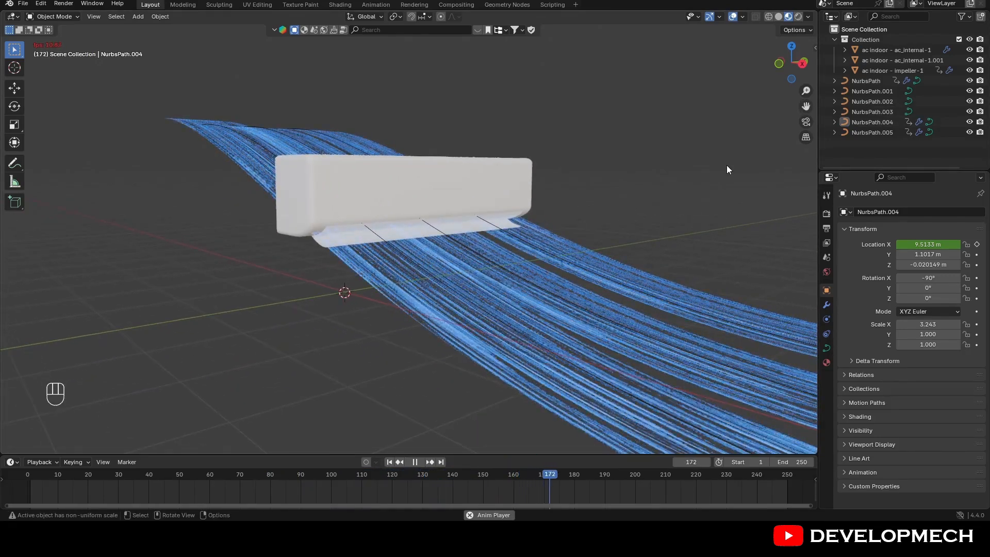
pyautogui.press('space')
# Replay the animation in a close view of the AC unit's underside to examine the flap opening and the airflow
pyautogui.click(390, 462)
pyautogui.moveTo(443, 319); pyautogui.dragTo(450, 292, button='middle')
pyautogui.scroll(2, 450, 292)
pyautogui.press('space')
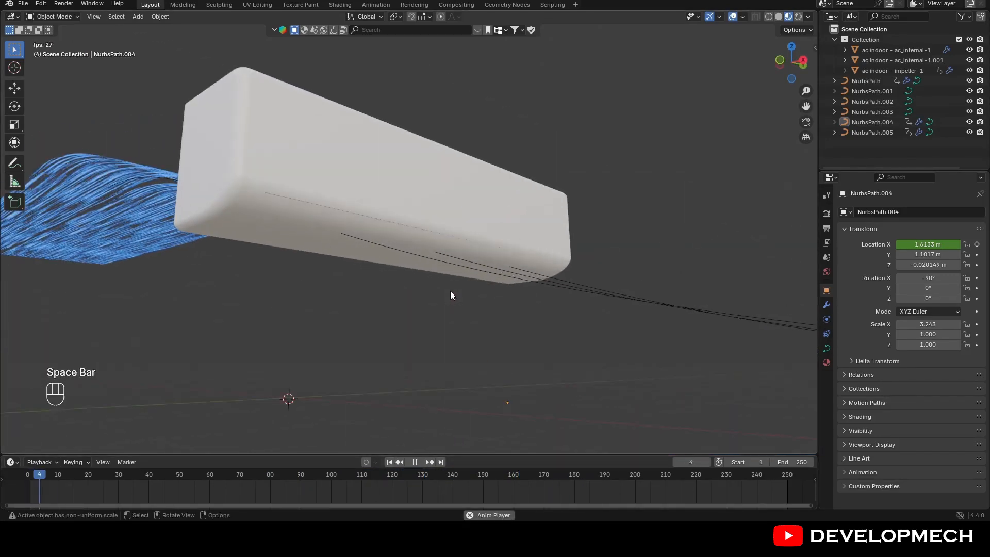
pyautogui.press('space')
pyautogui.moveTo(447, 296); pyautogui.dragTo(520, 326, button='middle')
pyautogui.press('space')
pyautogui.press('space')
pyautogui.press('space')
# Replay the animation to examine the full length of the airflow, and return to frame 1
pyautogui.click(391, 462)
pyautogui.moveTo(389, 346); pyautogui.dragTo(429, 339, button='middle')
pyautogui.press('space')
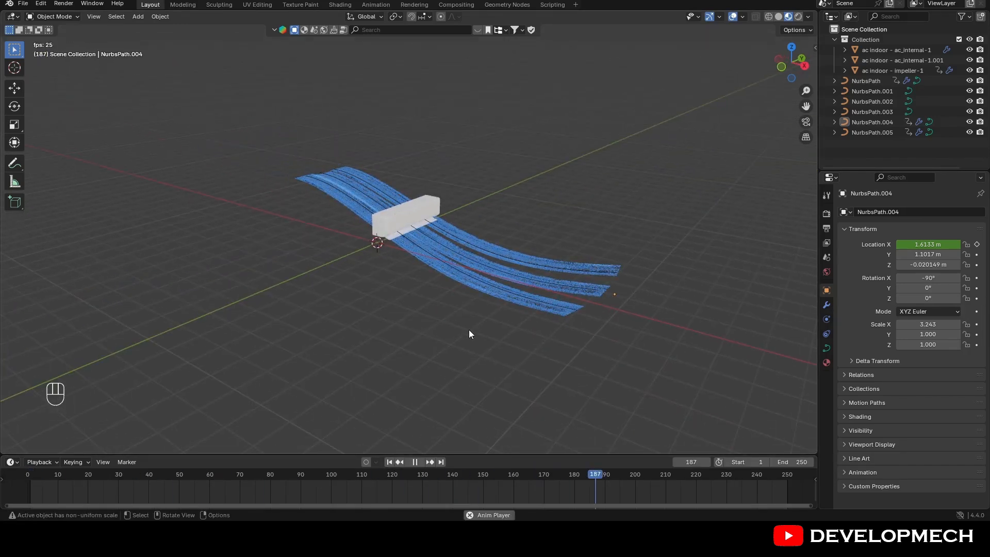
pyautogui.press('space')
pyautogui.click(389, 462)
# Add a plane, scale it to about 6.196 and rotate it 90° about the Y axis
pyautogui.click(138, 16)
pyautogui.moveTo(202, 28)
pyautogui.click(243, 28)
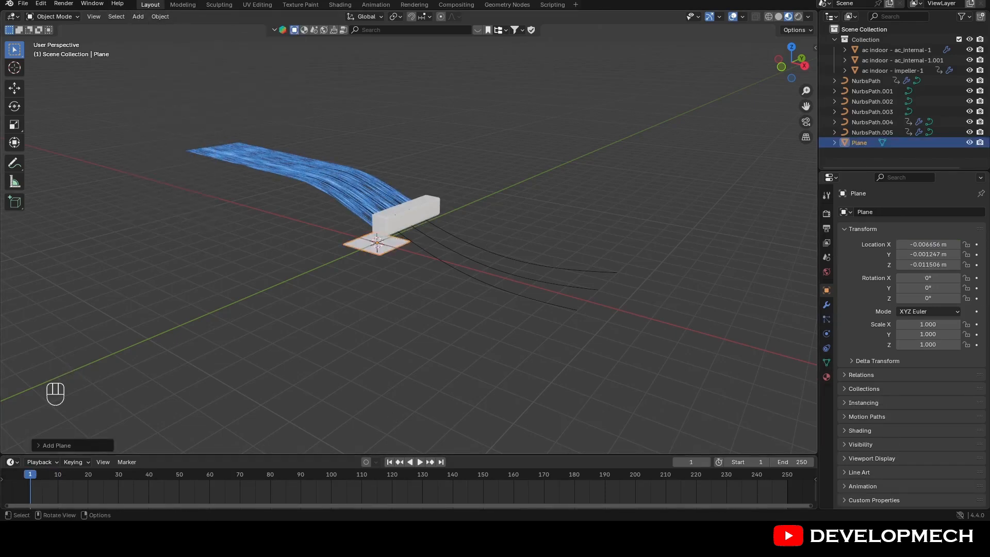
pyautogui.press('s')
pyautogui.click(376, 291)
pyautogui.press('r')
pyautogui.press('y')
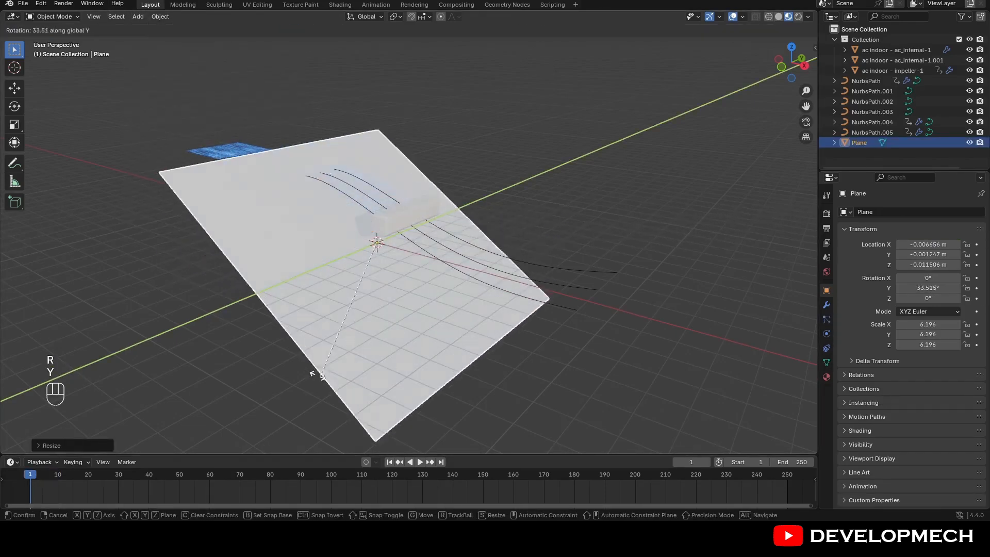
pyautogui.keyDown('ctrl'); pyautogui.click(121, 283); pyautogui.keyUp('ctrl')
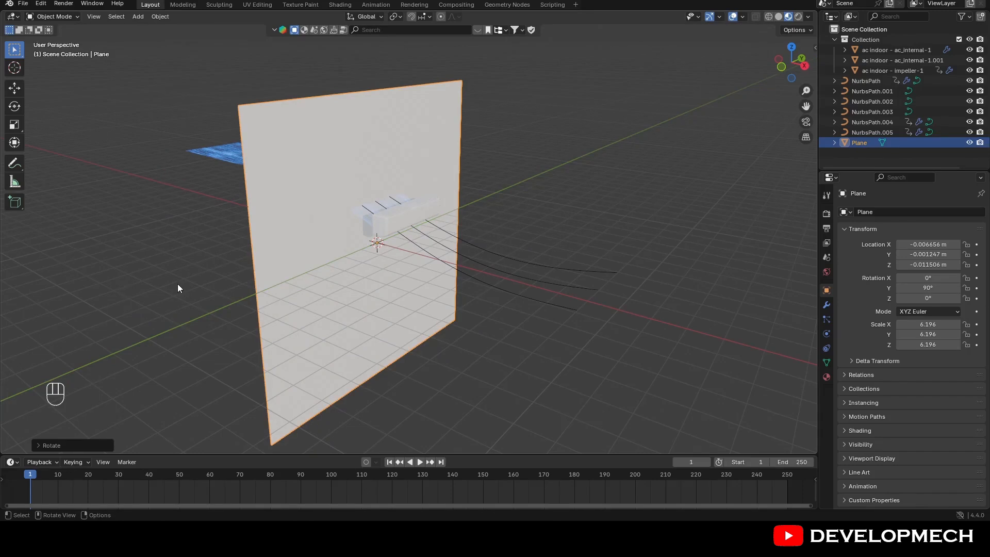
# Move the upright plane along X to stand as a wall directly behind the AC unit
pyautogui.press('KP_7')
pyautogui.press('g')
pyautogui.press('x')
pyautogui.click(209, 283)
# Play the animation up to frame 77 and move the negative Y ribbon inward along Y to about -0.93 m
pyautogui.moveTo(210, 284); pyautogui.dragTo(339, 284, button='middle')
pyautogui.press('space')
pyautogui.press('space')
pyautogui.click(338, 283)
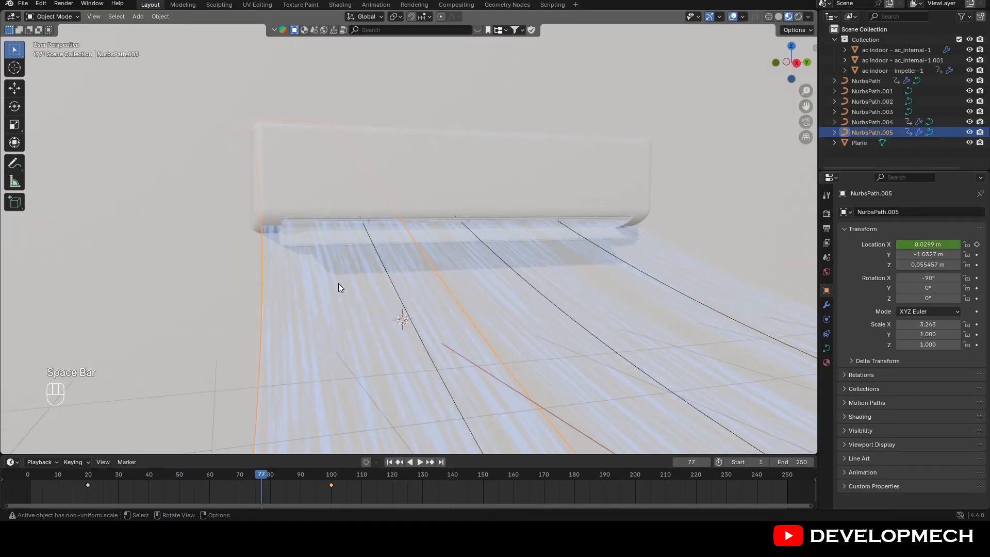
pyautogui.press('g')
pyautogui.press('y')
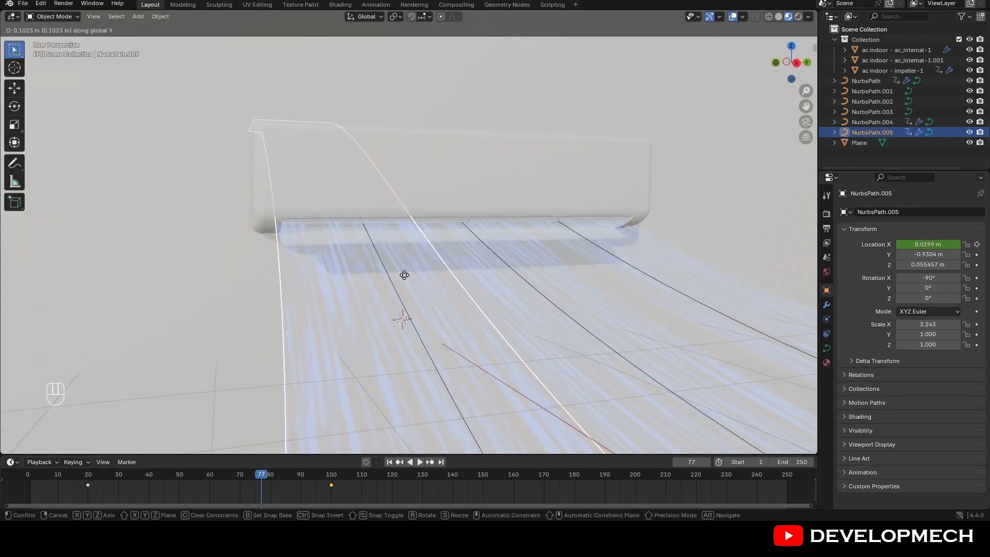
pyautogui.click(405, 280)
# Move the positive Y ribbon inward along Y to about 0.92 m and deselect it
pyautogui.moveTo(433, 287); pyautogui.dragTo(599, 300, button='middle')
pyautogui.click(646, 292)
pyautogui.press('g')
pyautogui.press('y')
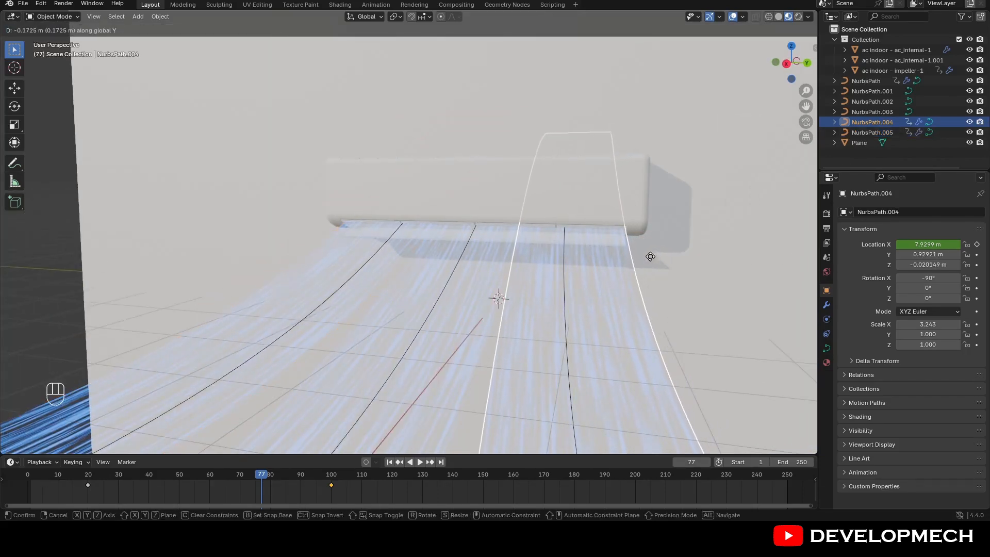
pyautogui.click(672, 264)
pyautogui.moveTo(672, 265); pyautogui.dragTo(790, 291, button='middle')
pyautogui.click(393, 430)
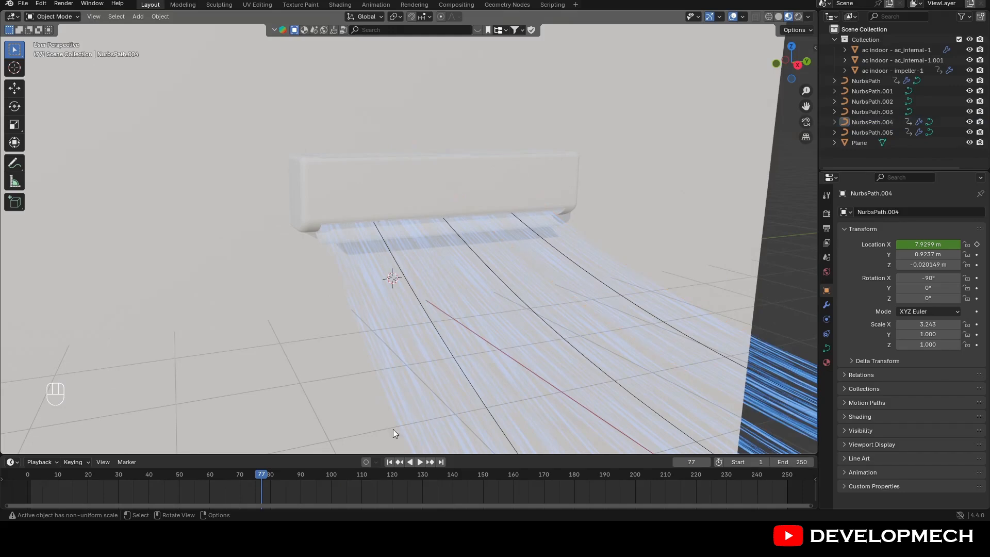
# Preview the animation from frame 1 in rendered shading, and switch back to material preview shading
pyautogui.click(390, 462)
pyautogui.scroll(-4, 459, 380)
pyautogui.scroll(5, 468, 361)
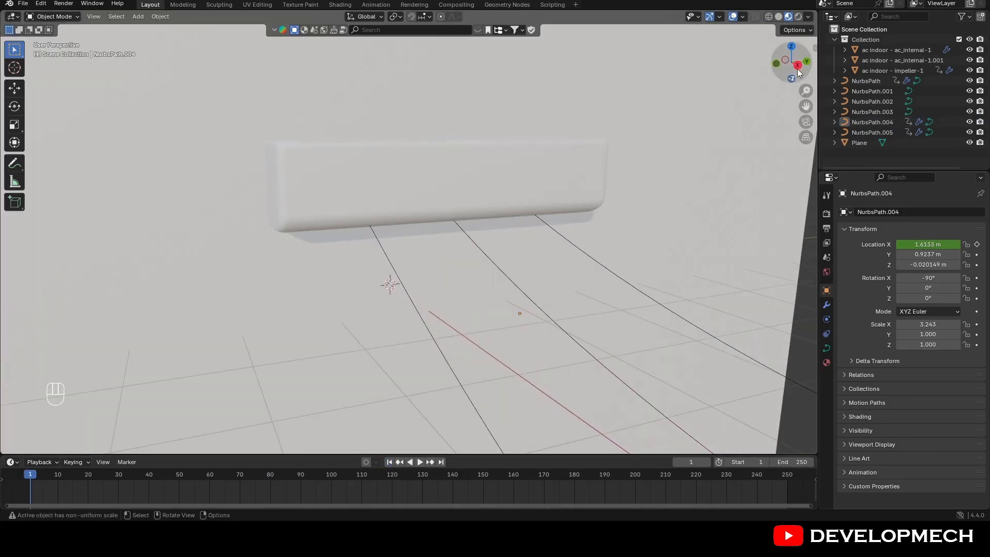
pyautogui.click(799, 17)
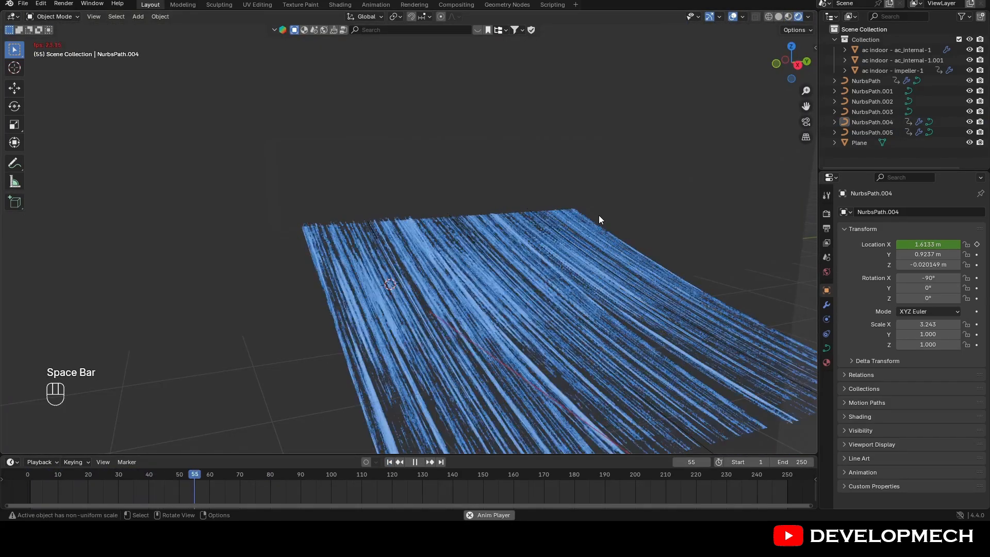
pyautogui.press('space')
pyautogui.click(788, 17)
# Replay the animation from frame 1 to examine the flap and airflow against the wall, close up and from farther away
pyautogui.click(389, 462)
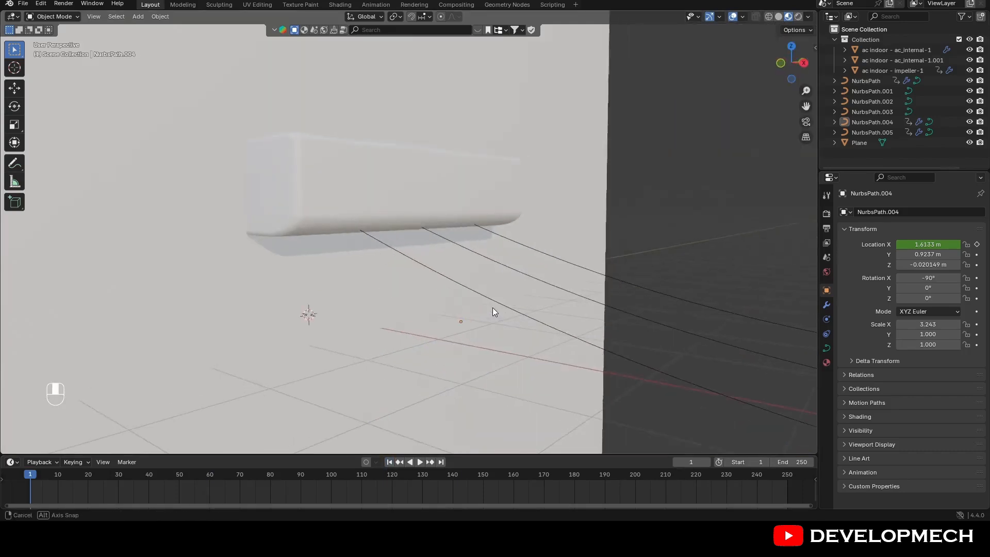
pyautogui.scroll(5, 495, 306)
pyautogui.press('space')
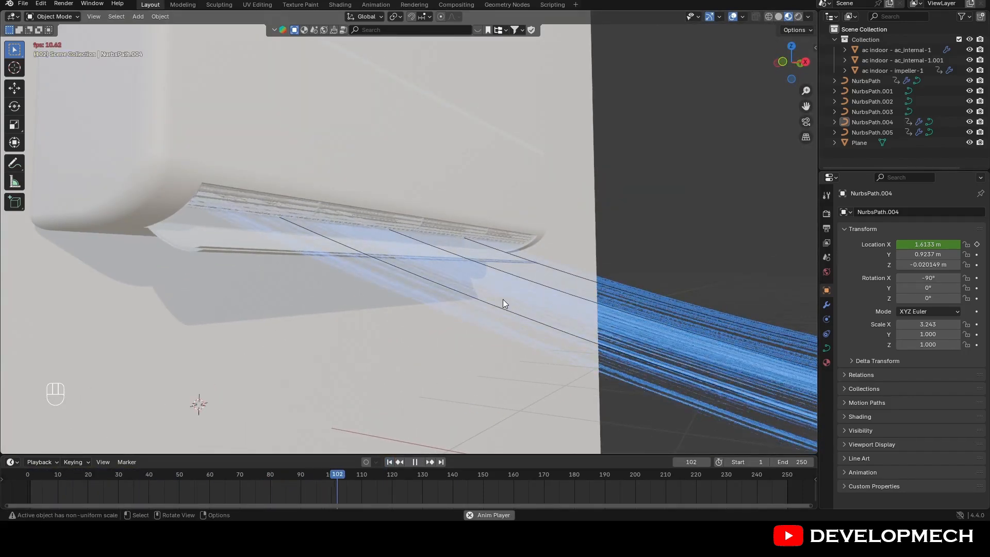
pyautogui.scroll(-6, 502, 302)
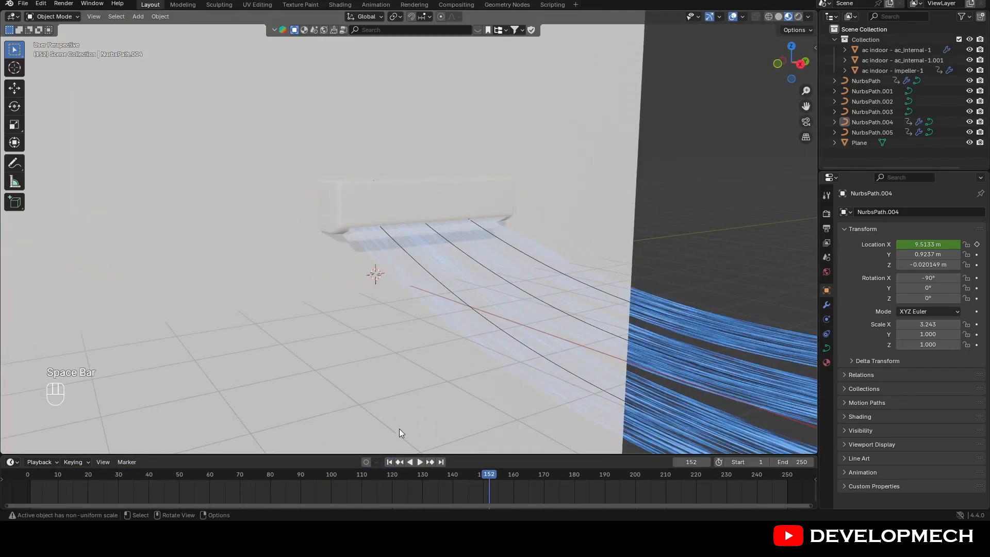